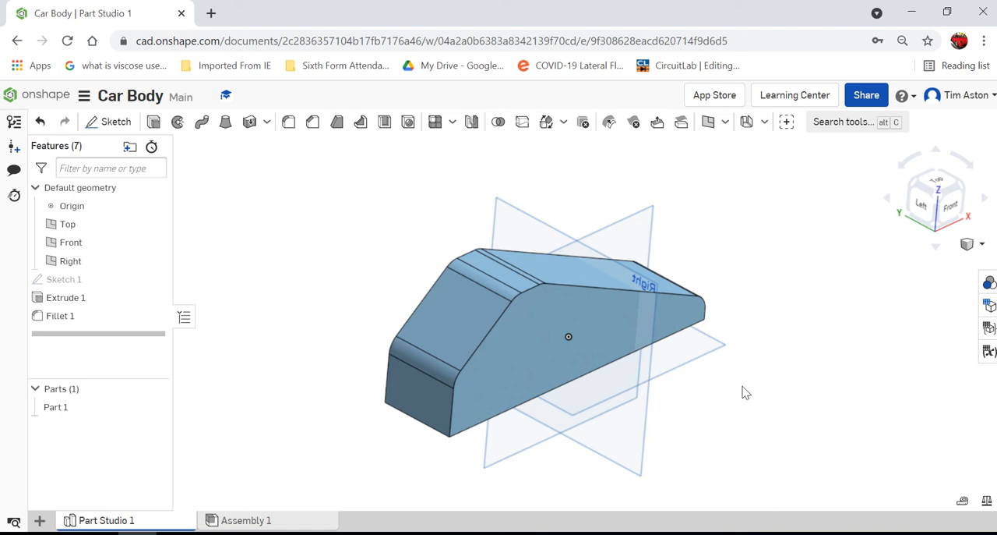
Step: Start a new sketch on the car body's flat side face and view it from the front
left_click(118, 126)
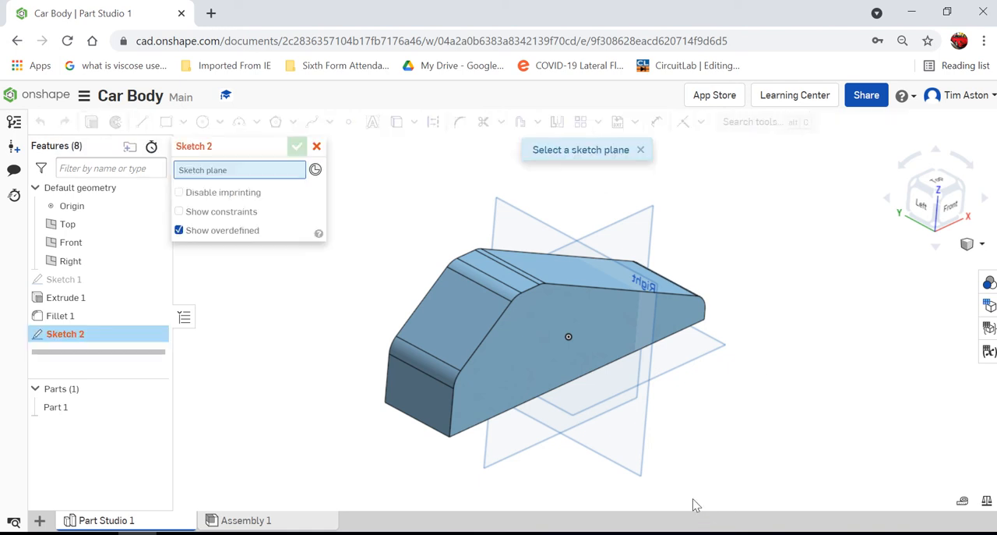
left_click(601, 309)
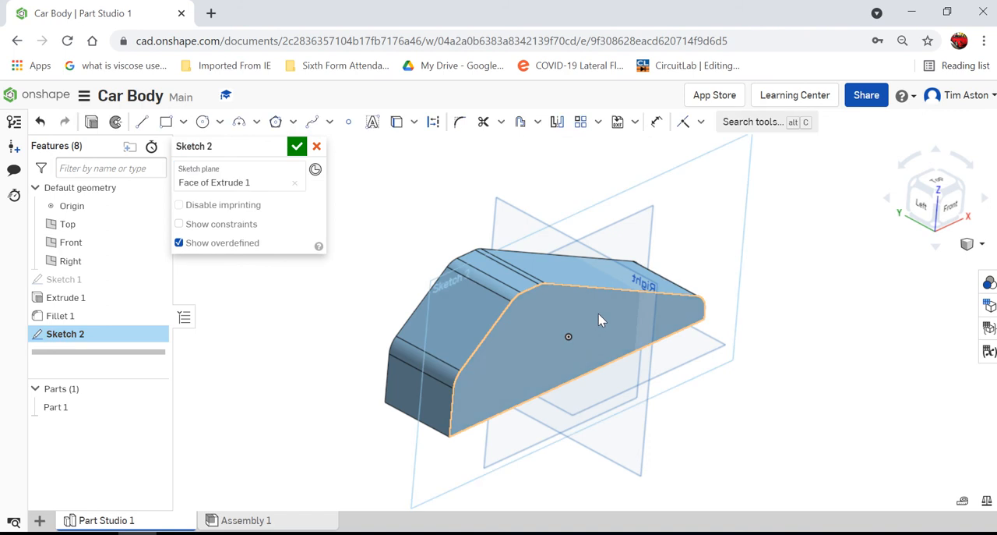
left_click(952, 212)
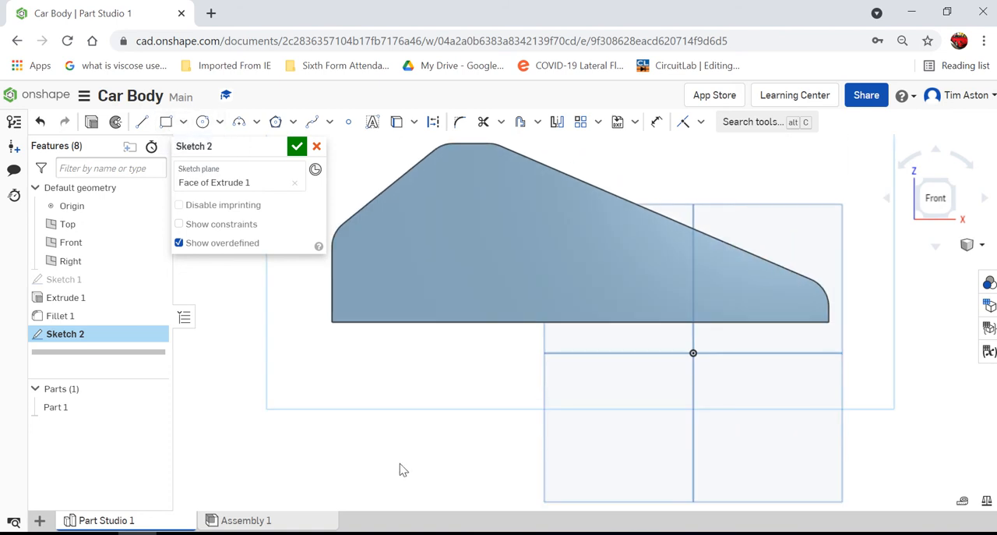
Step: Sketch an 8 mm diameter centre point circle near the lower corner of the body's taller end
left_click(203, 125)
left_click(382, 272)
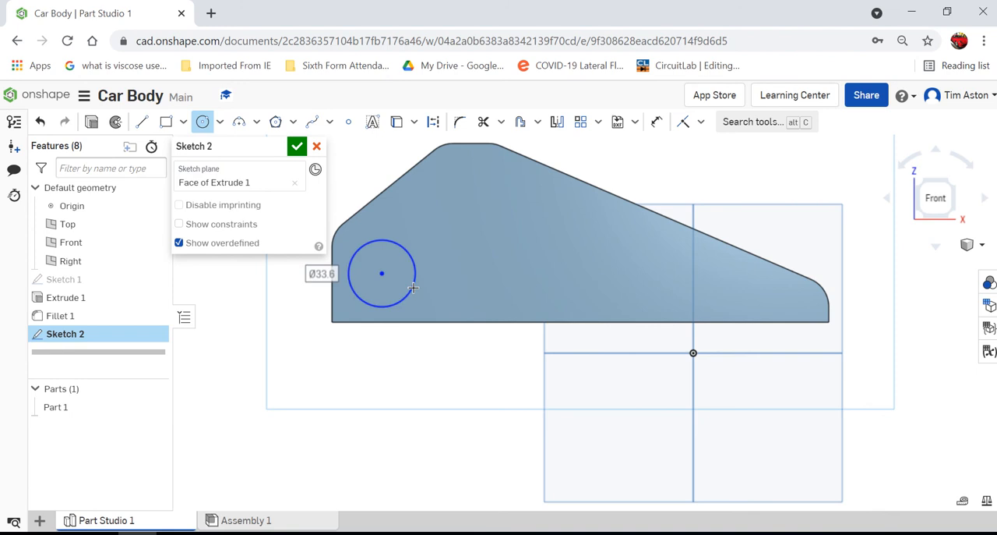
left_click(413, 288)
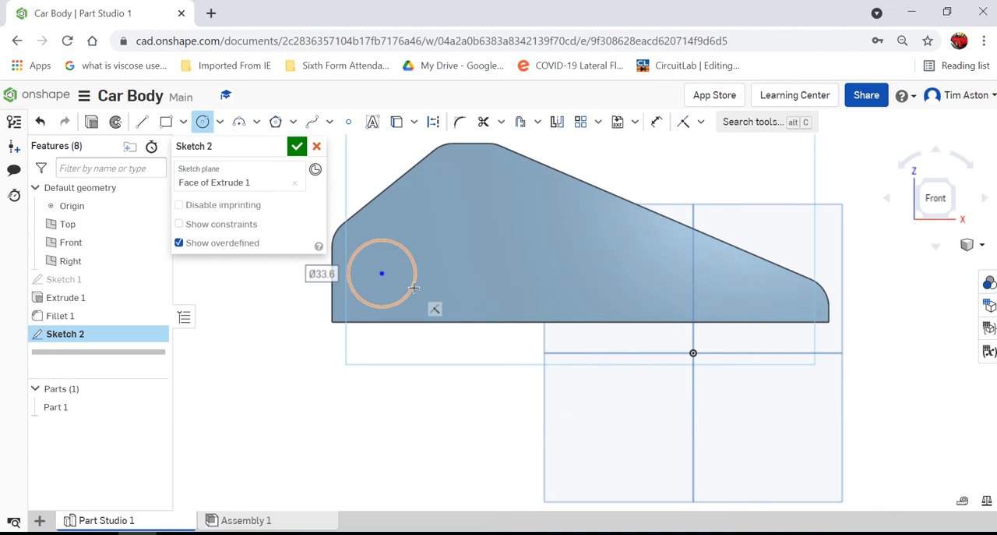
type("8")
key("Return")
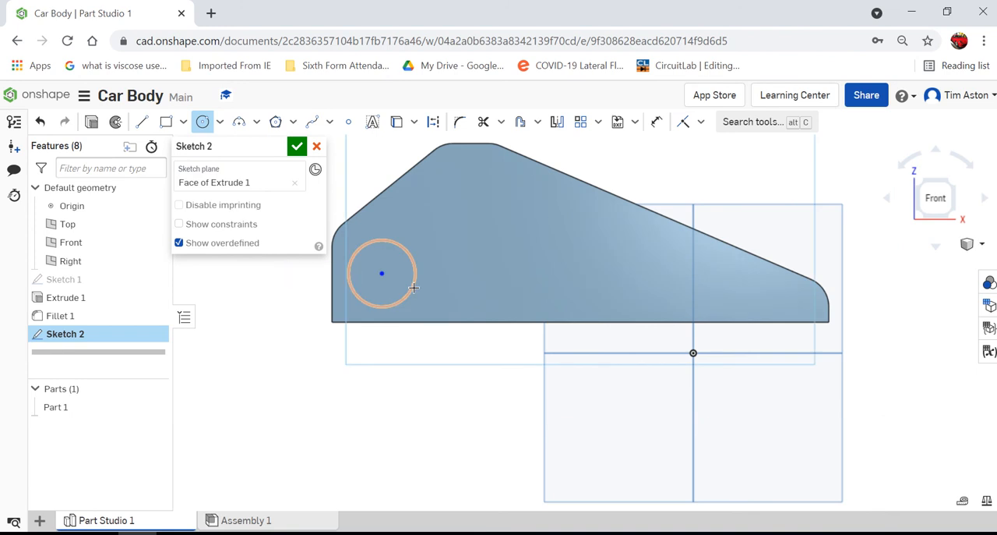
Step: Dimension the circle's centre 15 mm above the body's bottom edge
left_click(657, 122)
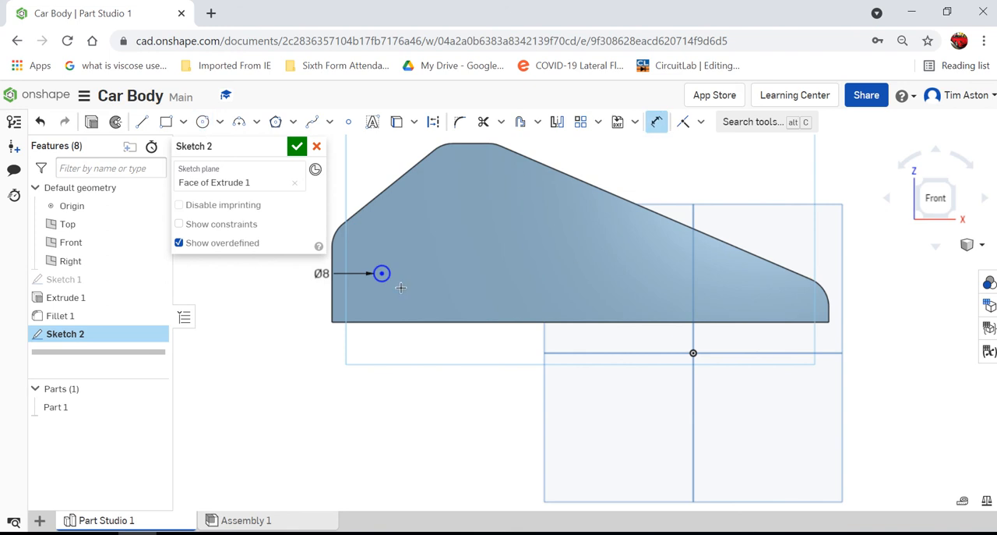
left_click(332, 323)
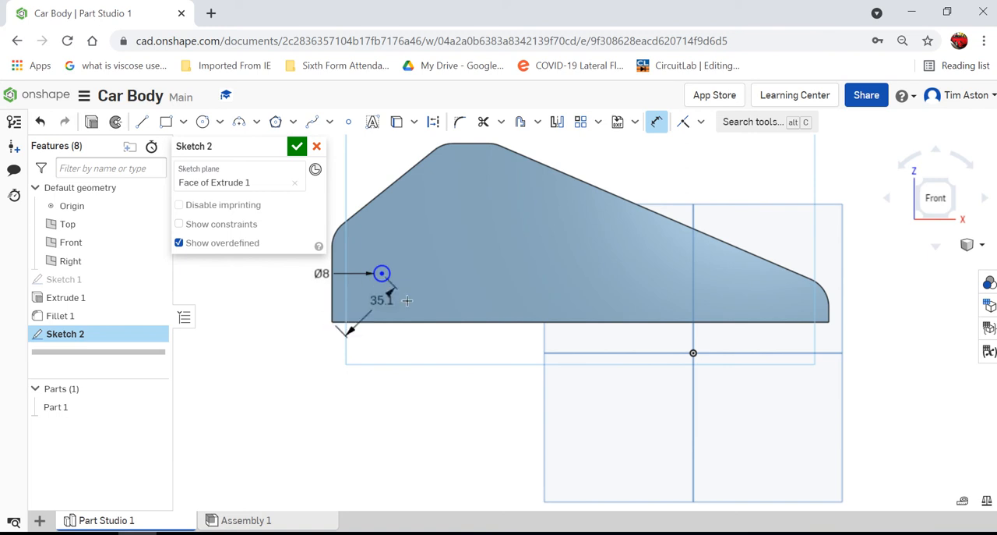
left_click(329, 490)
type("15")
key("Return")
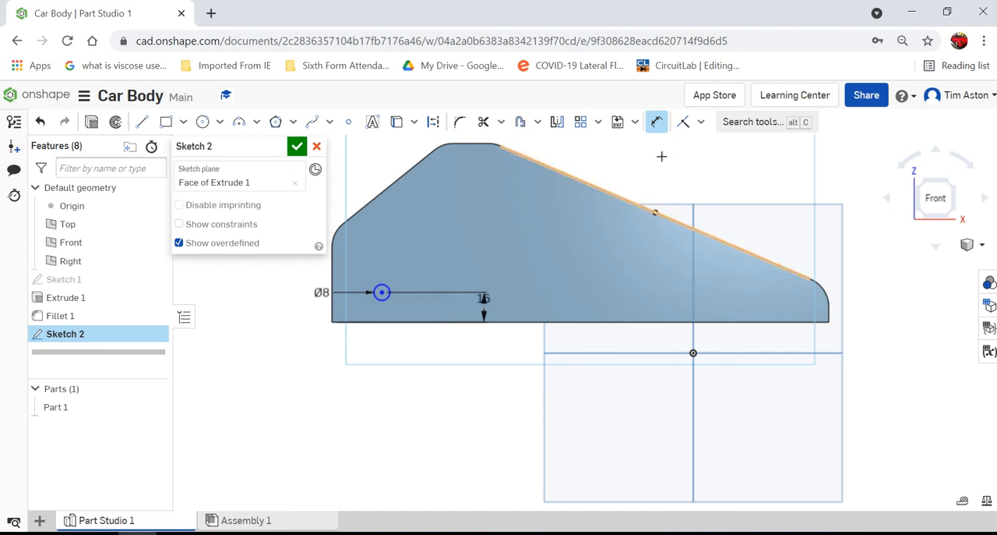
left_click(659, 123)
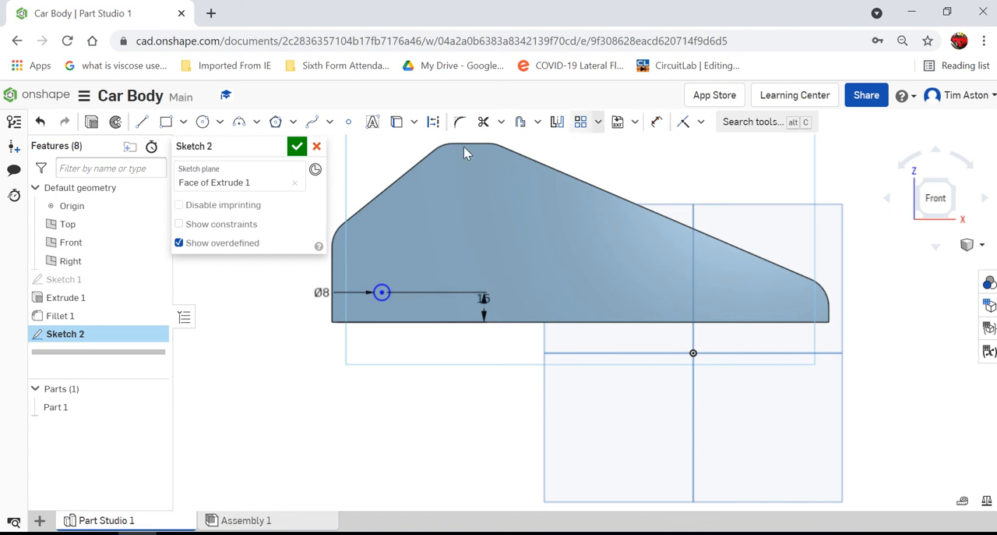
left_click(382, 294)
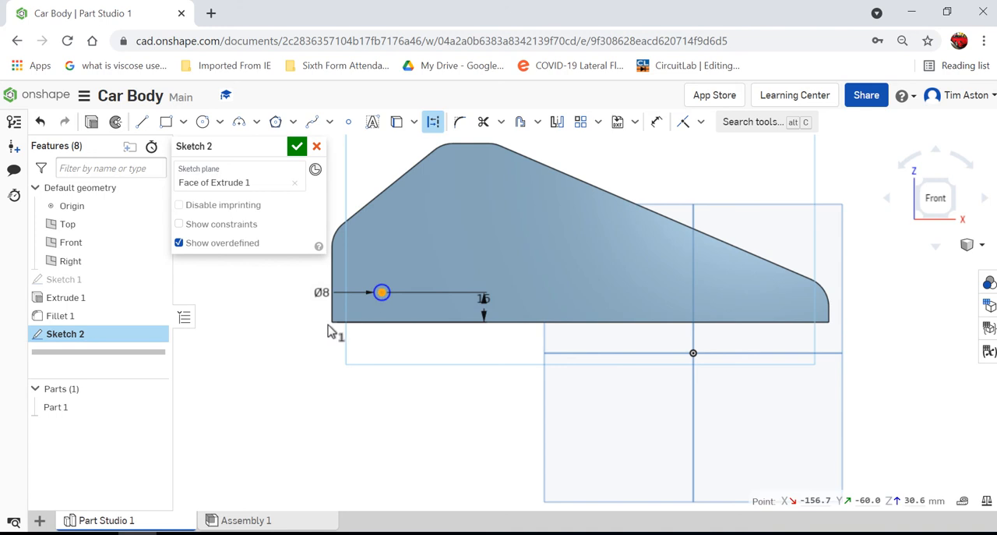
left_click(333, 323)
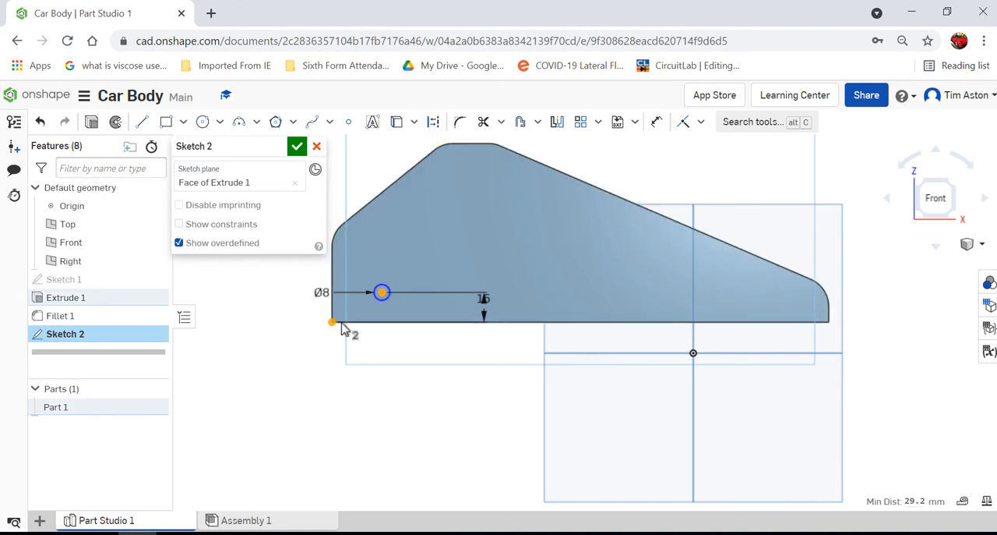
left_click(382, 292)
Step: Dimension the circle's centre 30 mm horizontally from the vertical edge at the body's taller end
left_click(657, 122)
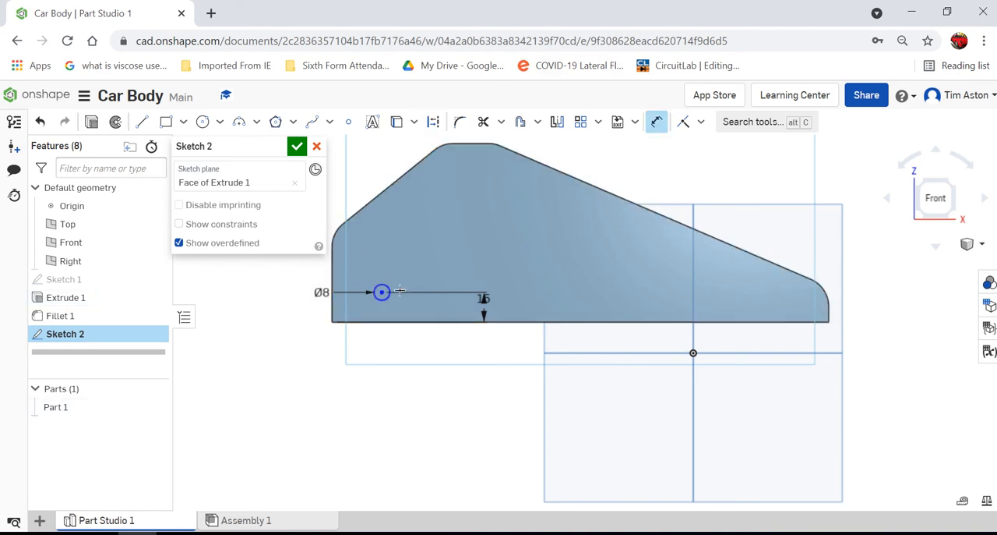
left_click(333, 245)
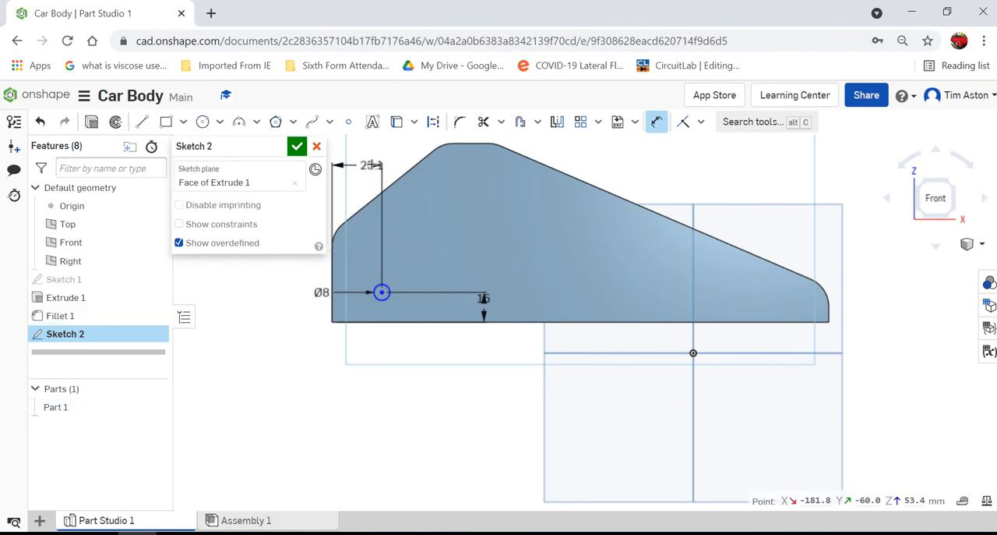
left_click(377, 164)
type("30")
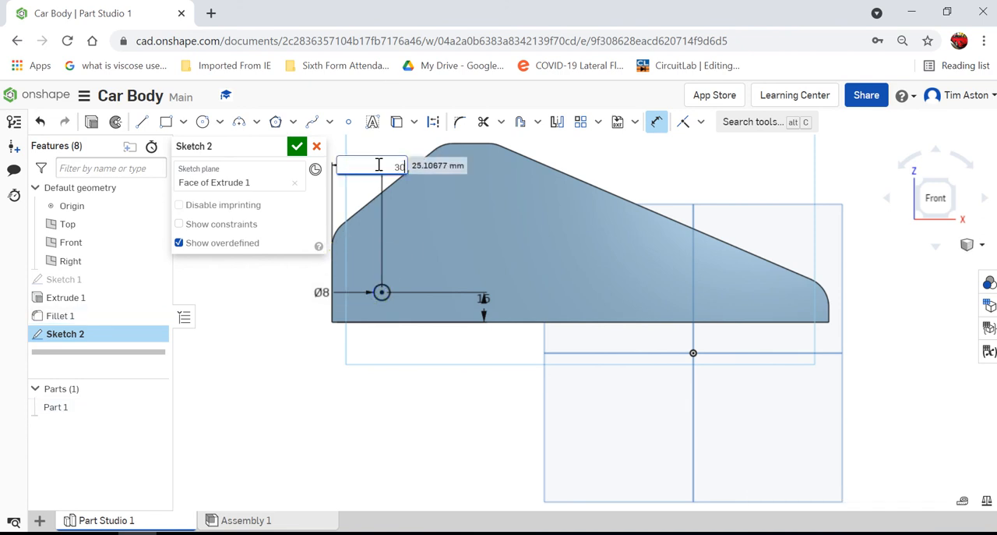
key("Return")
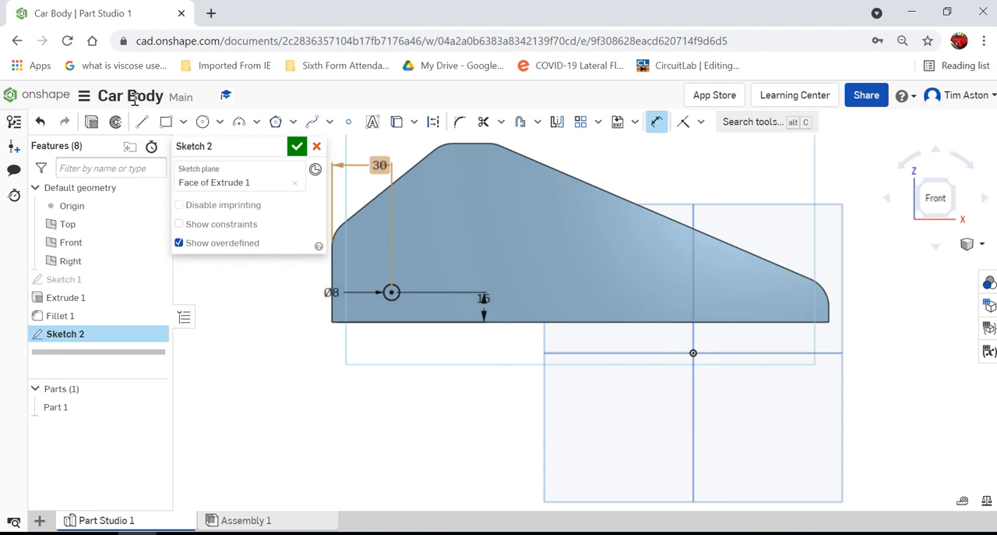
Step: Sketch a second 8 mm diameter circle with its centre horizontally aligned with the first circle's centre
left_click(202, 122)
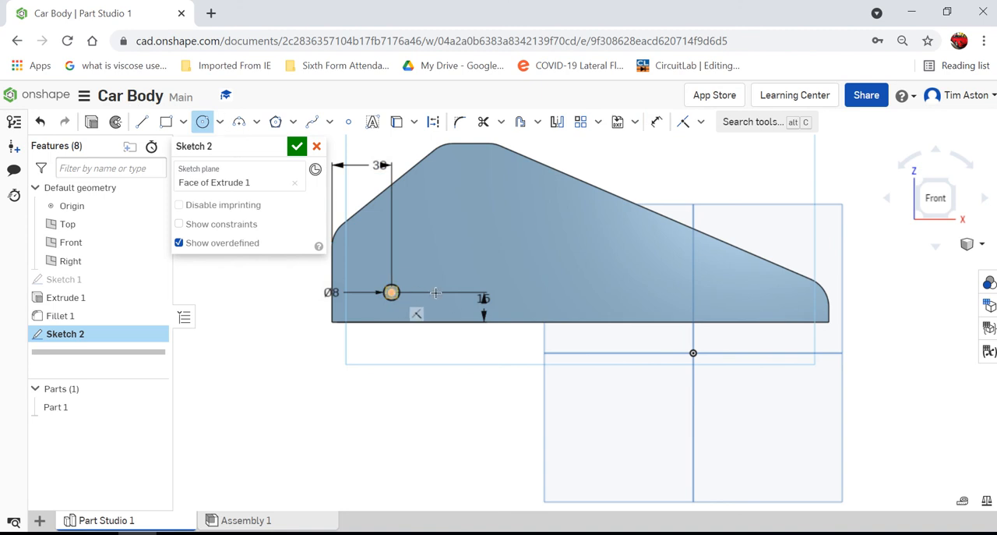
left_click(527, 292)
left_click(553, 309)
type("8")
key("Return")
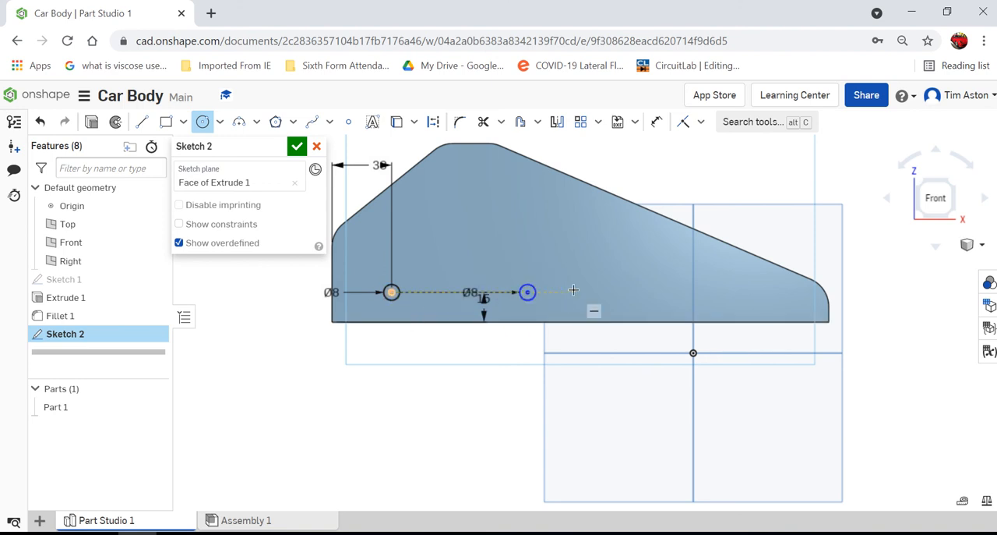
left_click(657, 122)
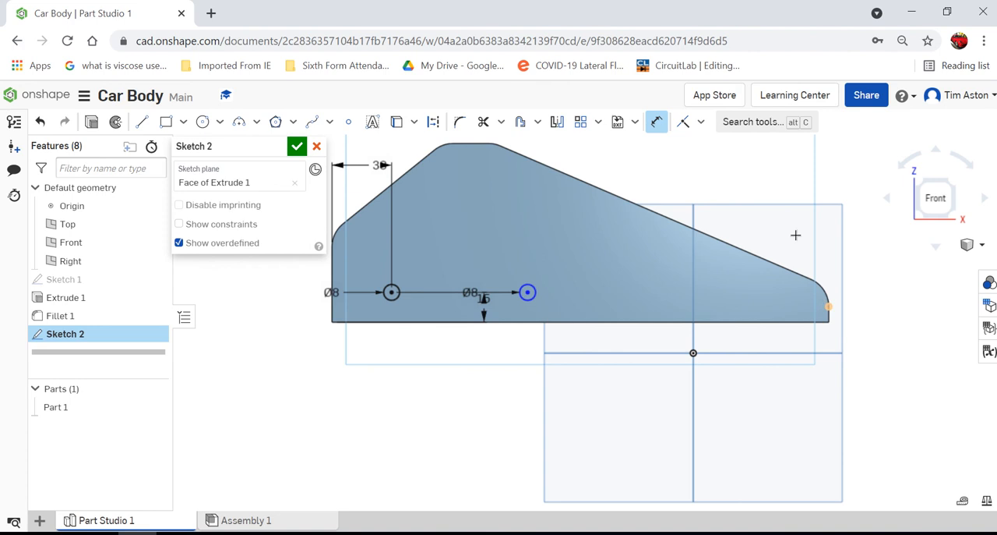
left_click(796, 235)
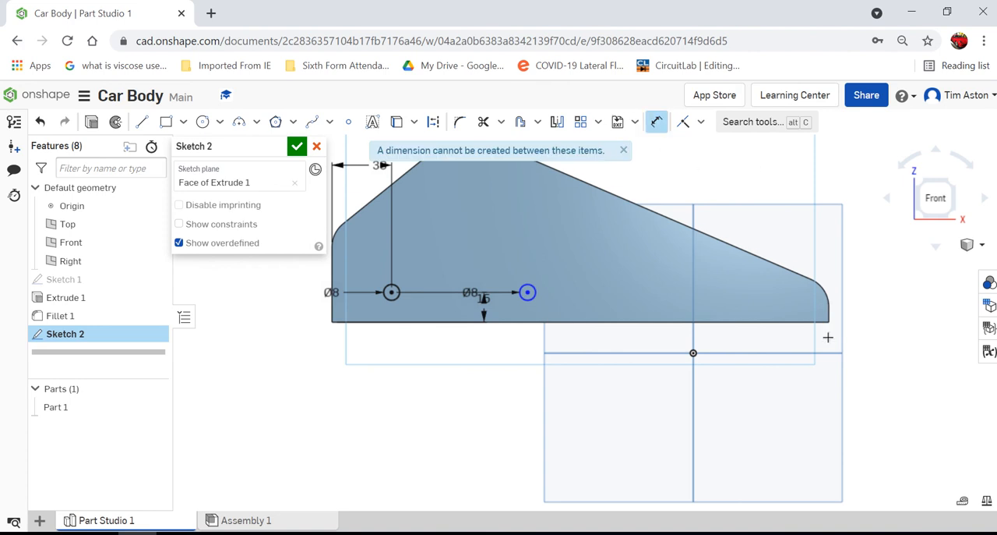
left_click(812, 301)
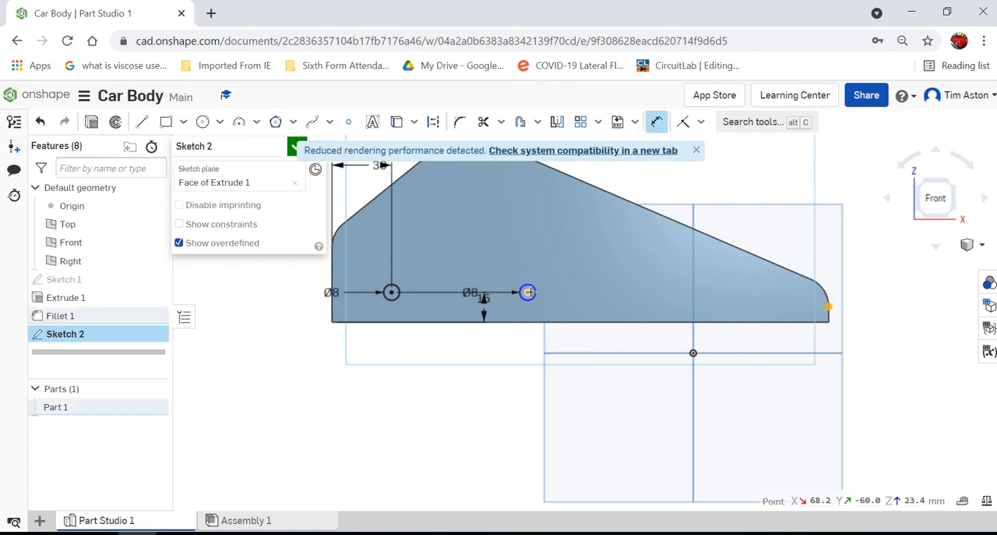
left_click(528, 292)
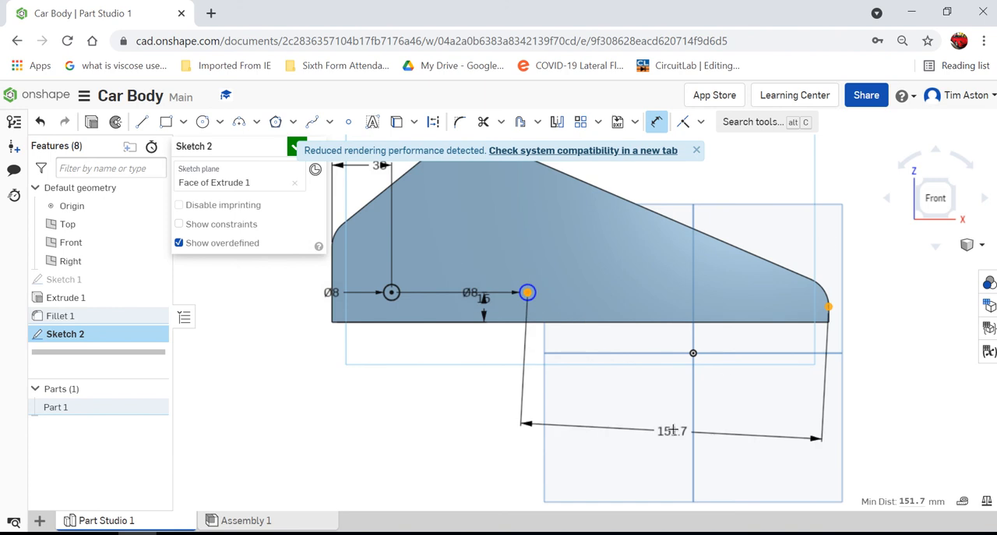
key("Escape")
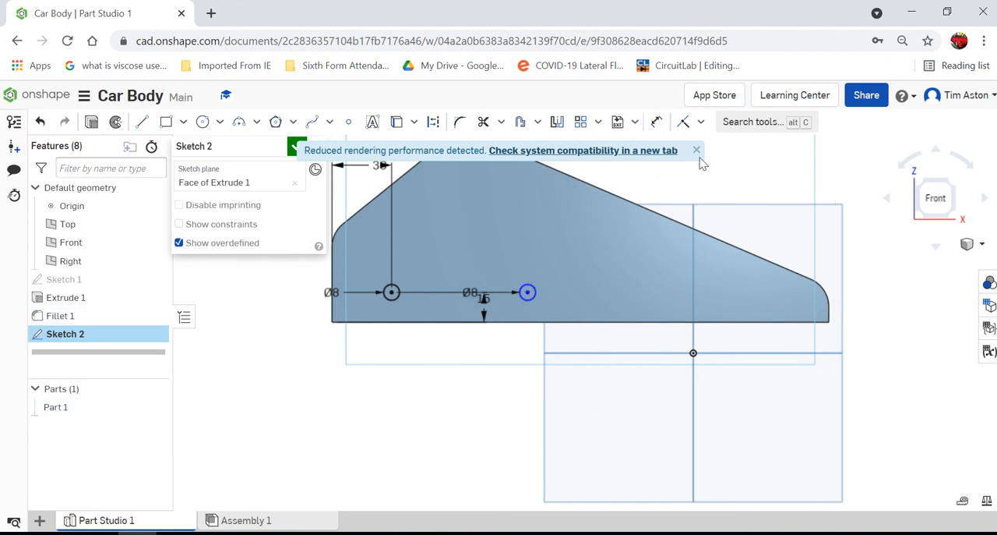
left_click(696, 150)
Step: Dimension the second circle's centre 30 mm horizontally from the body's lower, sloped end and finish the sketch
left_click(655, 122)
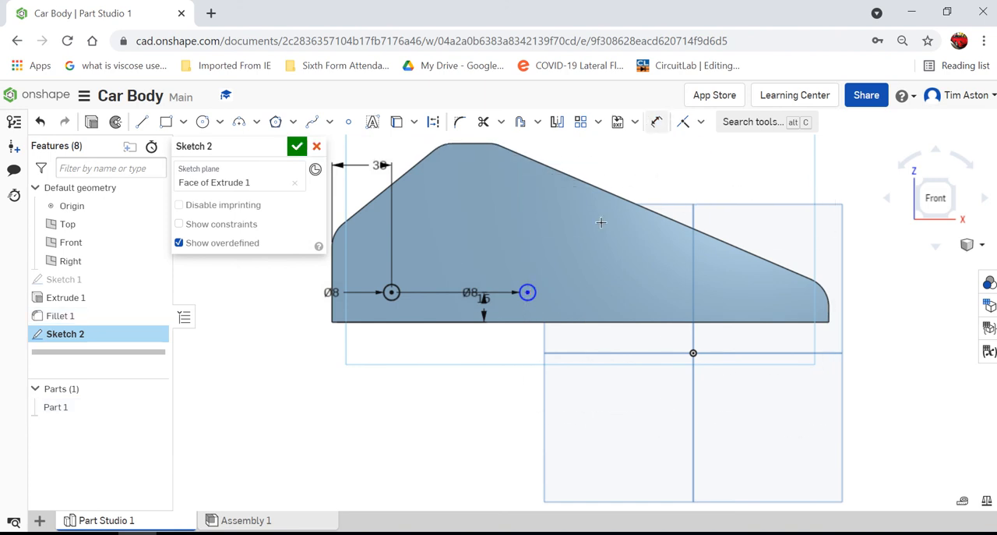
left_click(528, 293)
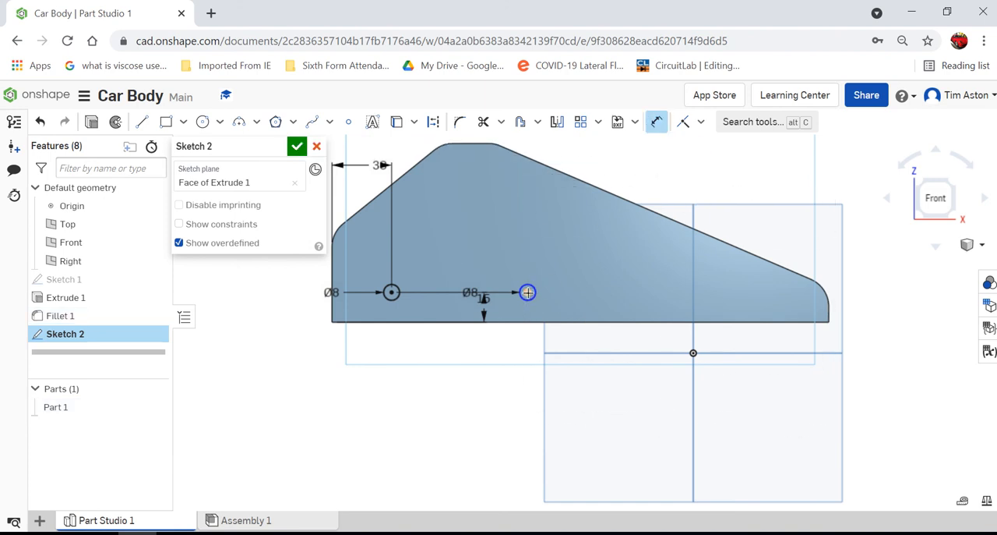
left_click(829, 319)
left_click(687, 153)
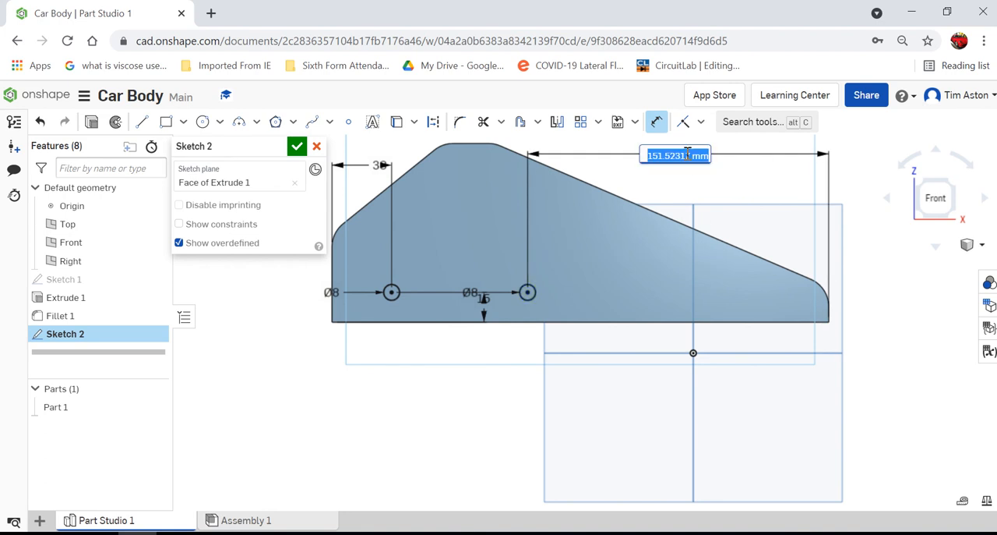
type("30")
key("Return")
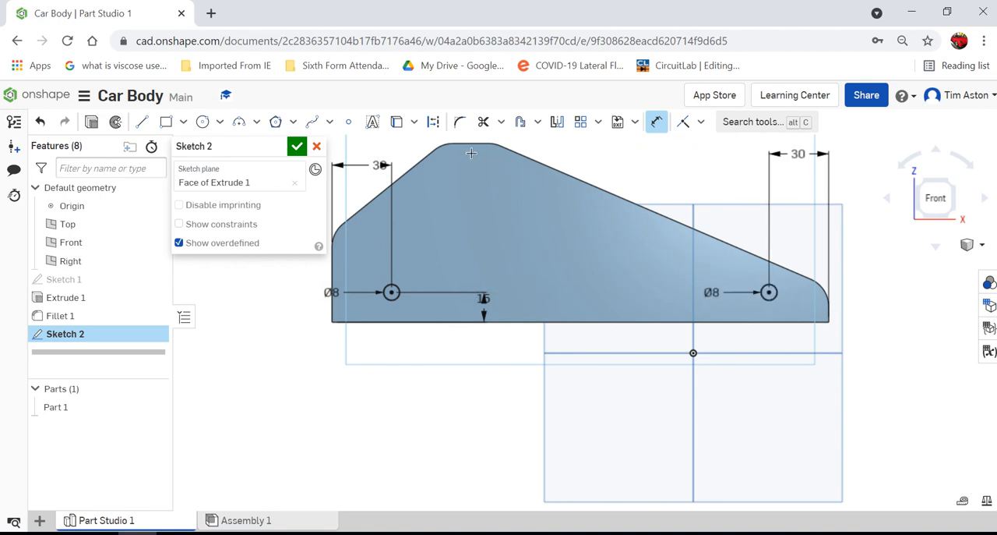
left_click(297, 147)
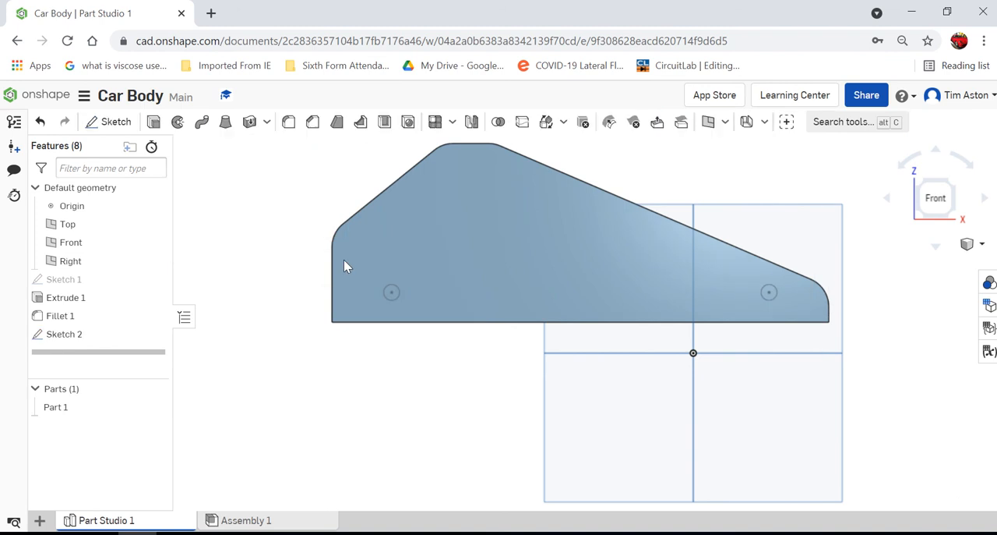
Step: Extrude both axle circles 11 mm outward from the side face, adding them to the car body
left_click(982, 246)
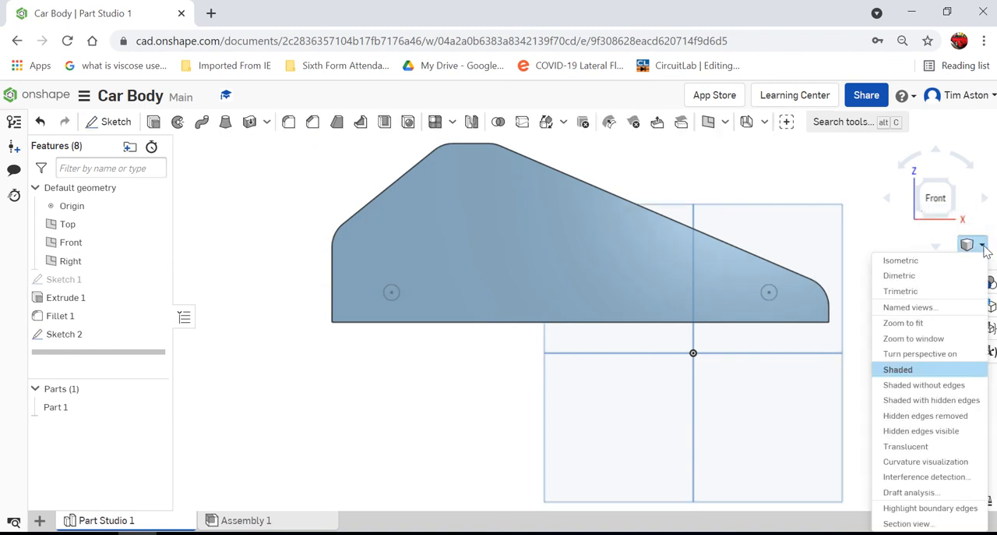
left_click(910, 262)
scroll(544, 415, "up", 5)
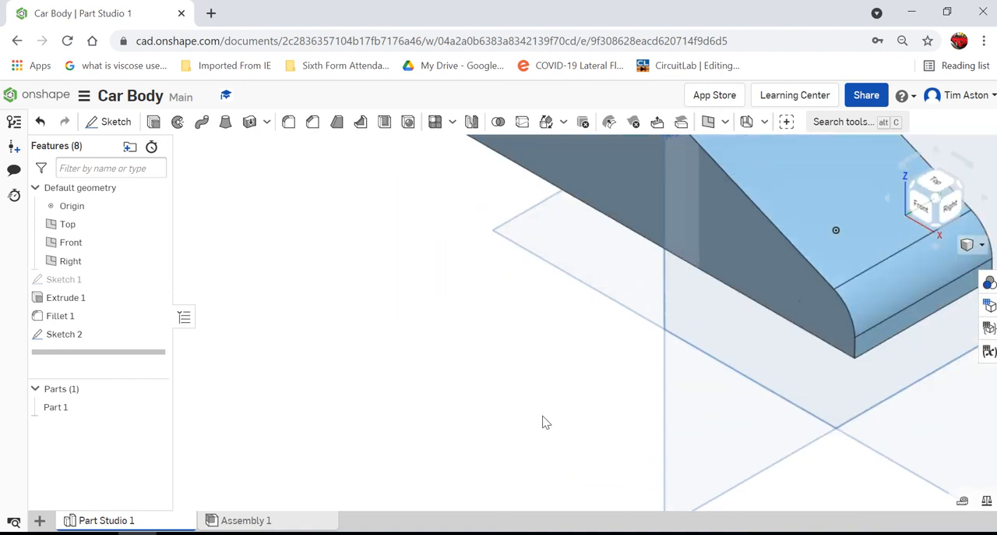
scroll(540, 409, "down", 5)
right_click_drag(536, 407, 494, 323)
scroll(476, 376, "up", 5)
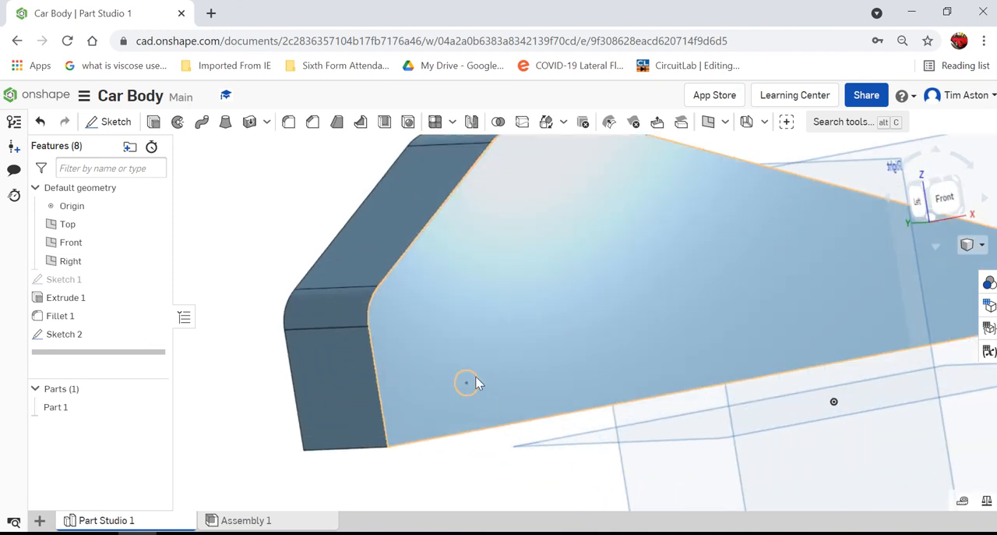
scroll(462, 383, "down", 3)
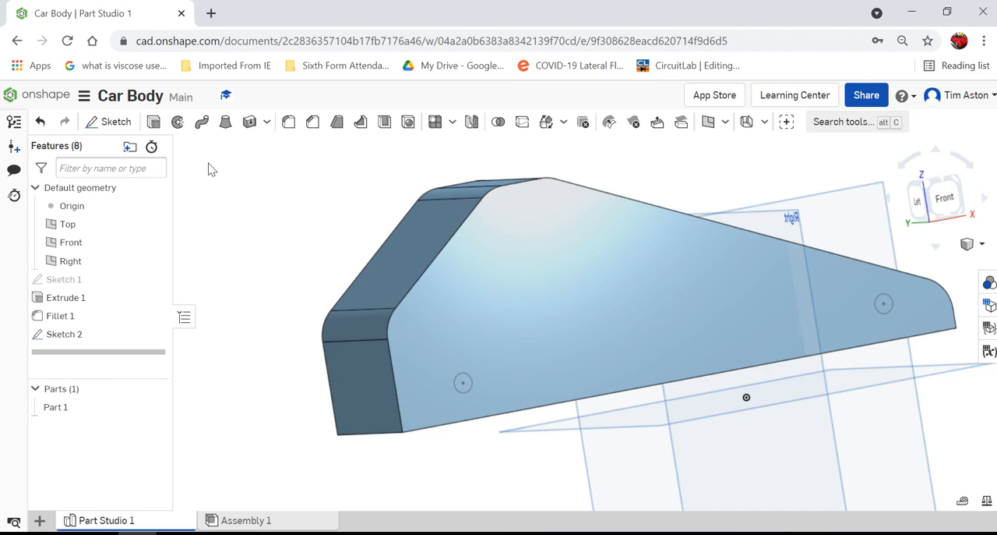
key("shift+e")
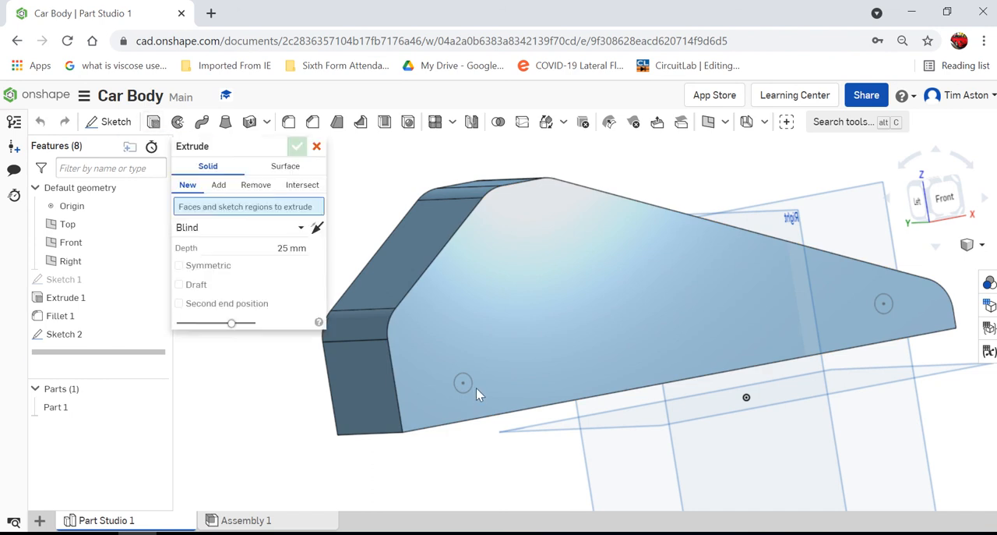
left_click(463, 383)
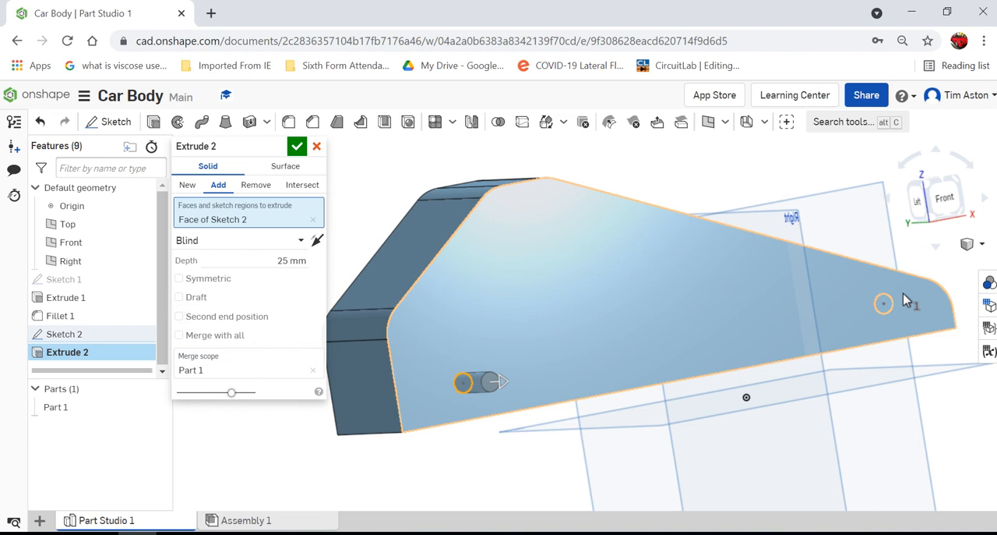
left_click(883, 304)
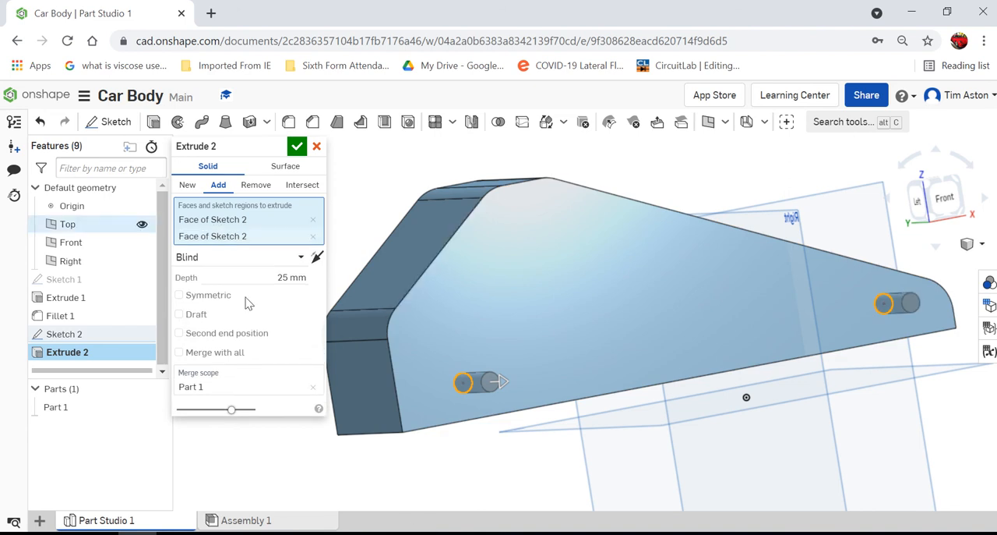
left_click(286, 277)
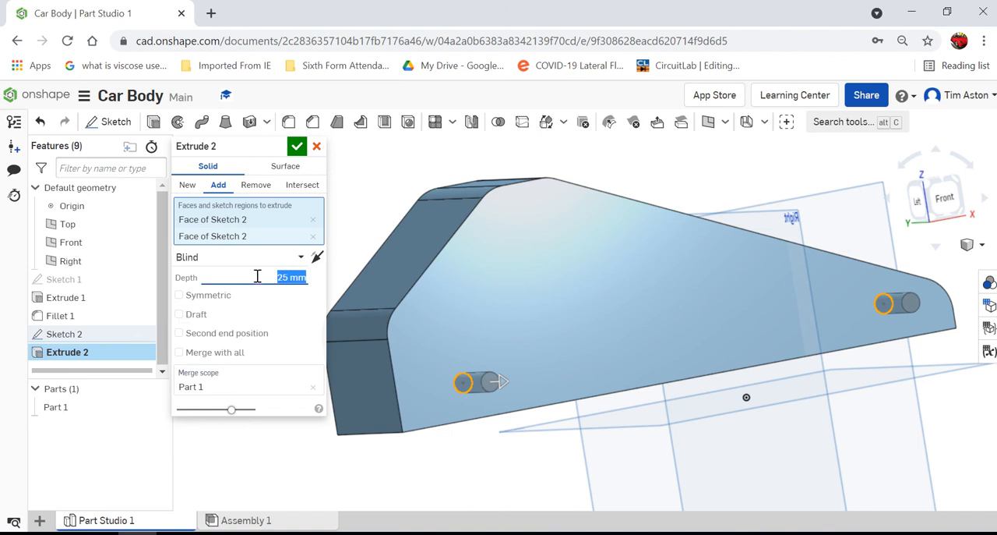
type("11")
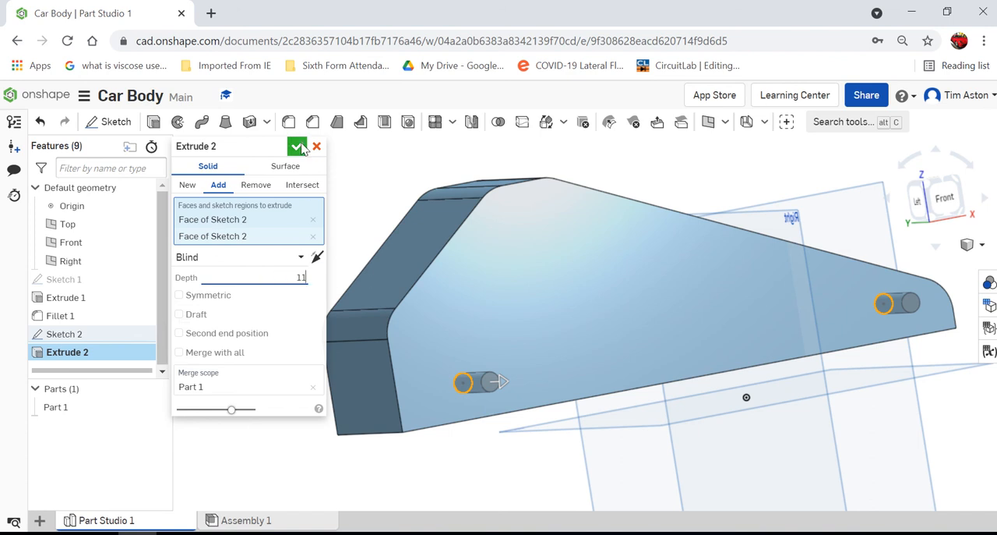
left_click(297, 146)
Step: Start a new sketch on the car body's opposite side face and view it straight on from the back
scroll(390, 269, "up", 3)
scroll(358, 277, "up", 2)
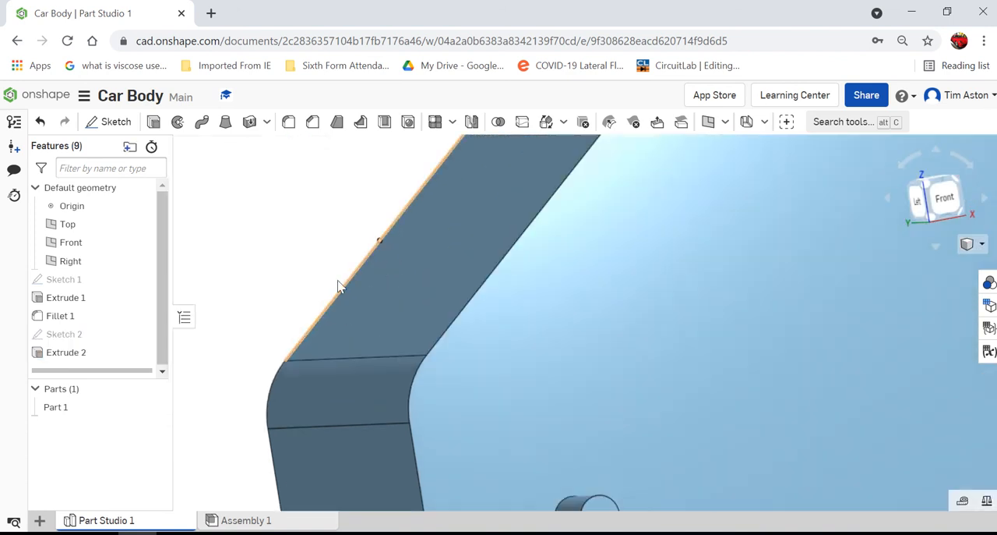
scroll(267, 327, "down", 6)
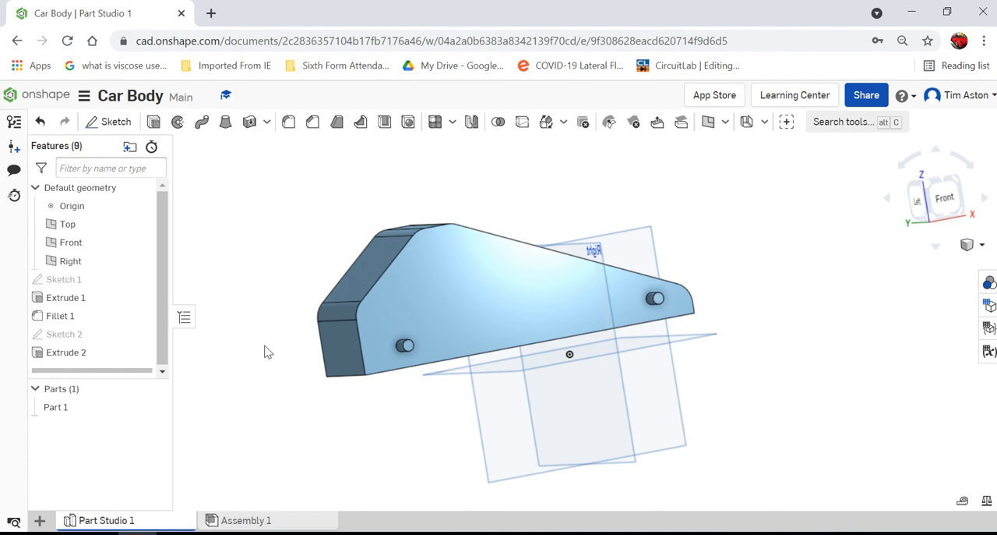
mouse_move(265, 351)
right_mouse_down()
mouse_move(361, 341)
mouse_move(429, 345)
mouse_move(438, 358)
mouse_move(429, 350)
right_mouse_up()
left_click(111, 121)
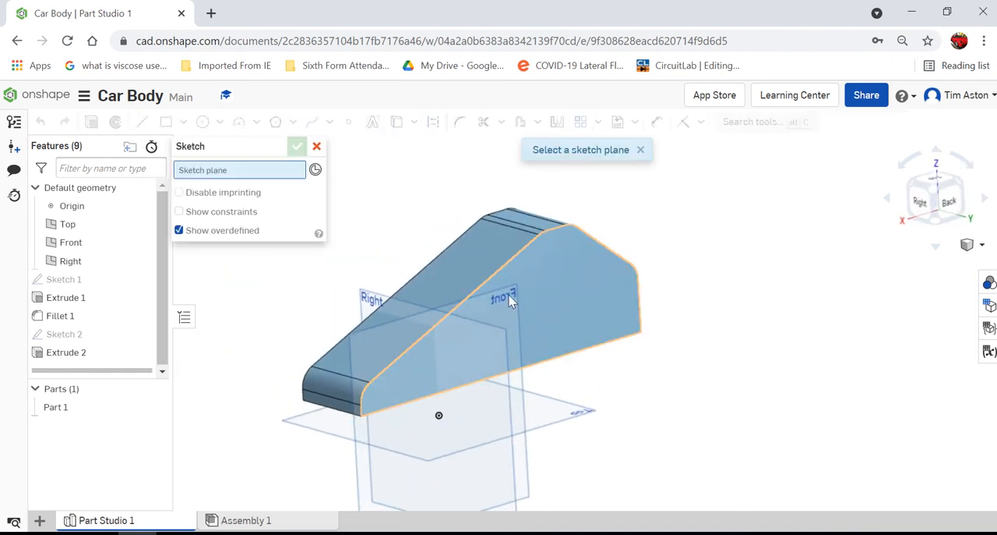
left_click(526, 262)
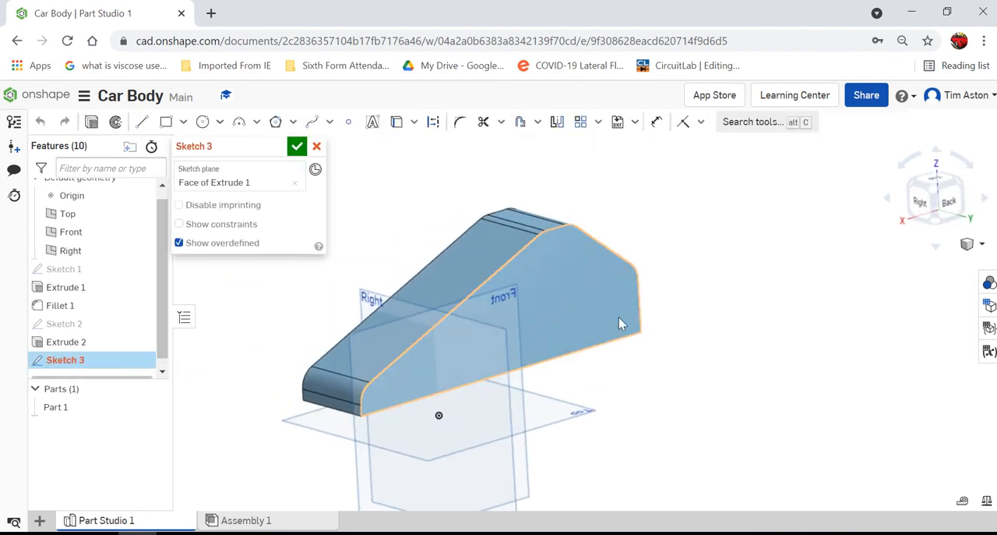
left_click(953, 211)
Step: Sketch an 8 mm diameter circle near the body's low, sloped end and dimension its centre 15 mm above the bottom edge
left_click(203, 122)
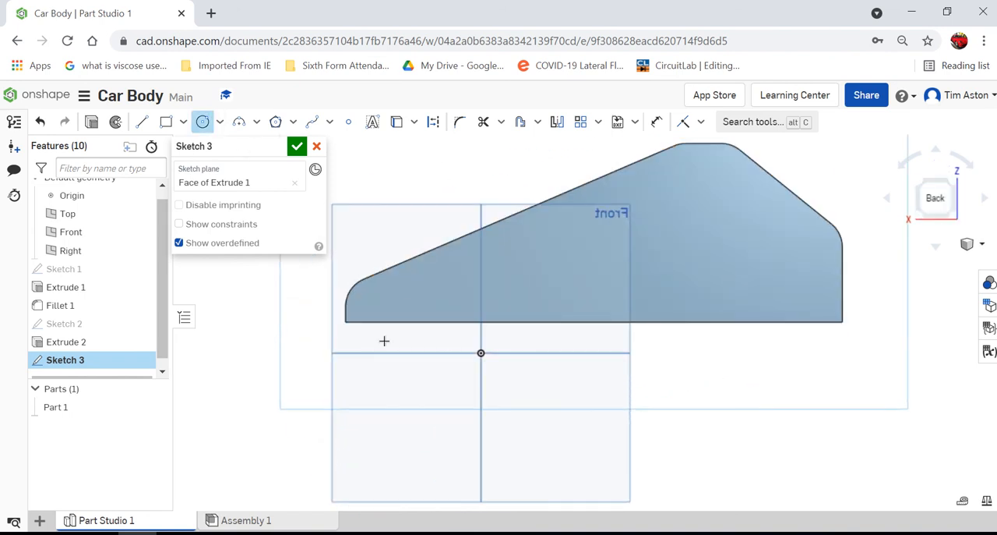
left_click(402, 302)
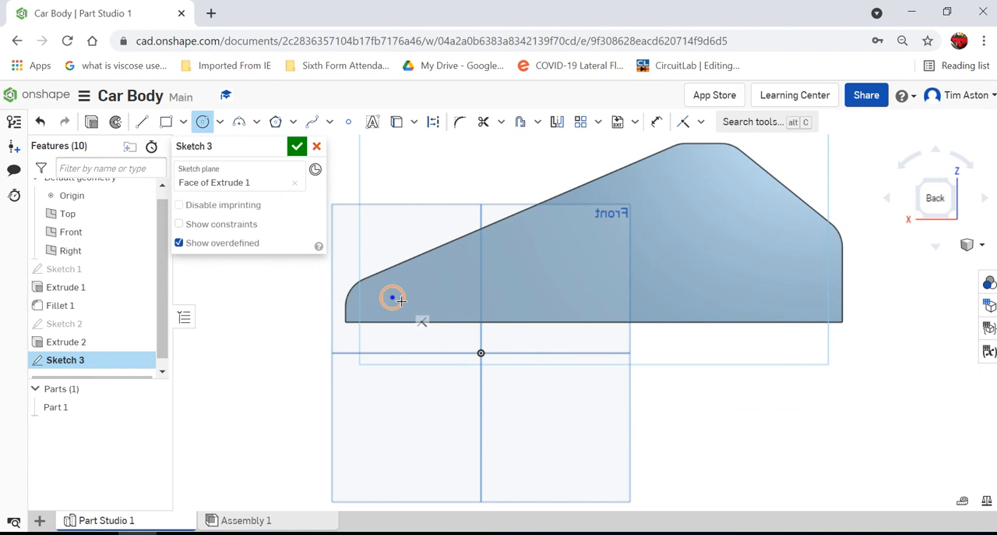
left_click(657, 121)
scroll(347, 288, "up", 5)
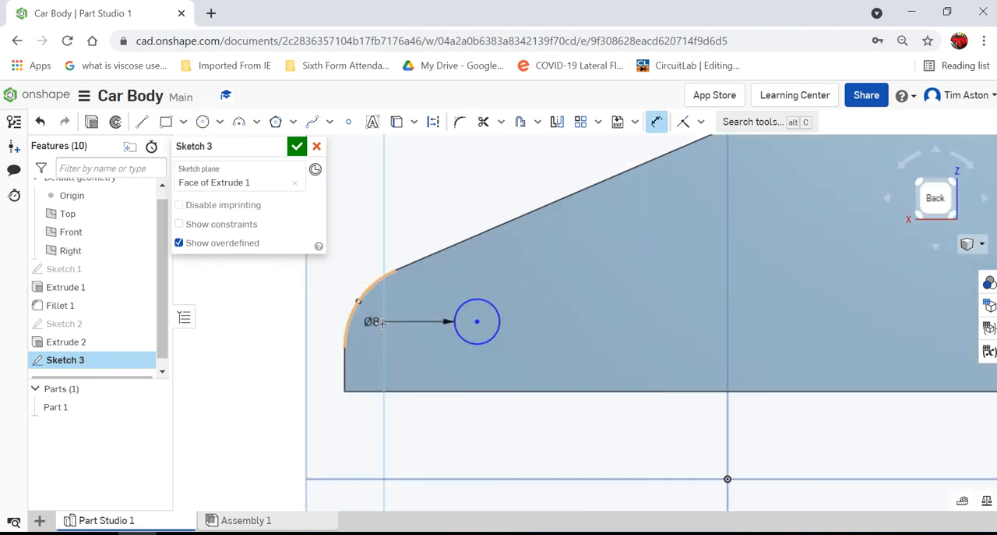
left_click(479, 322)
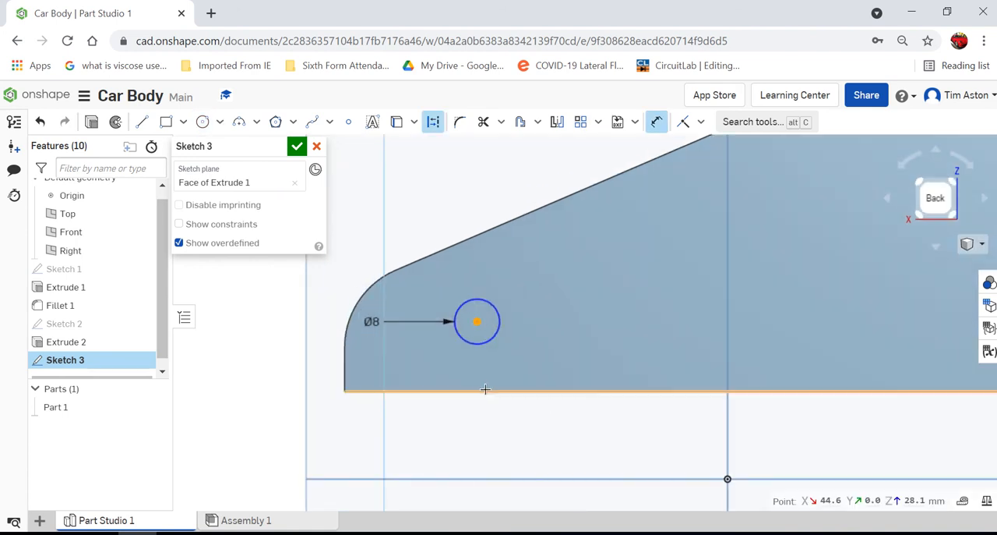
left_click(487, 389)
left_click(616, 366)
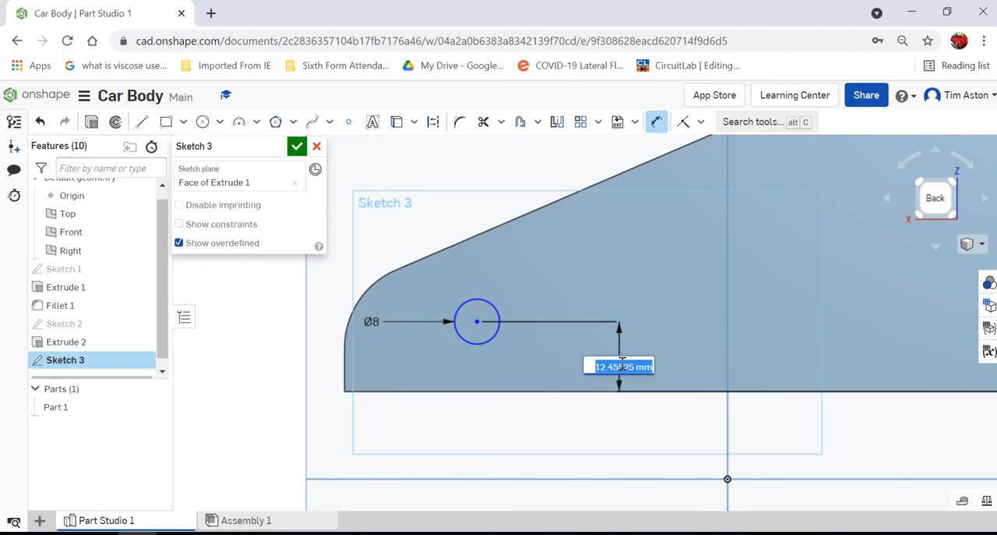
type("15")
key("Return")
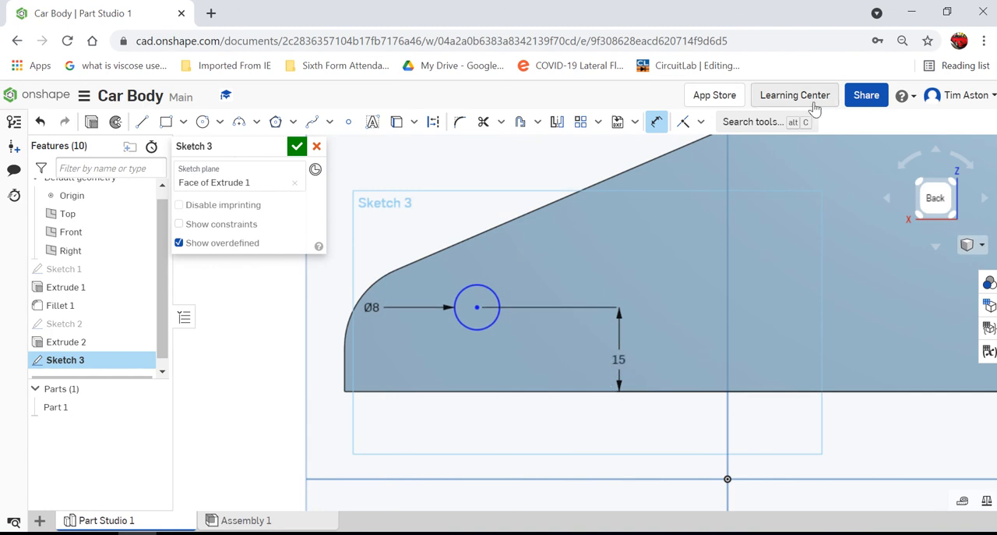
left_click(665, 124)
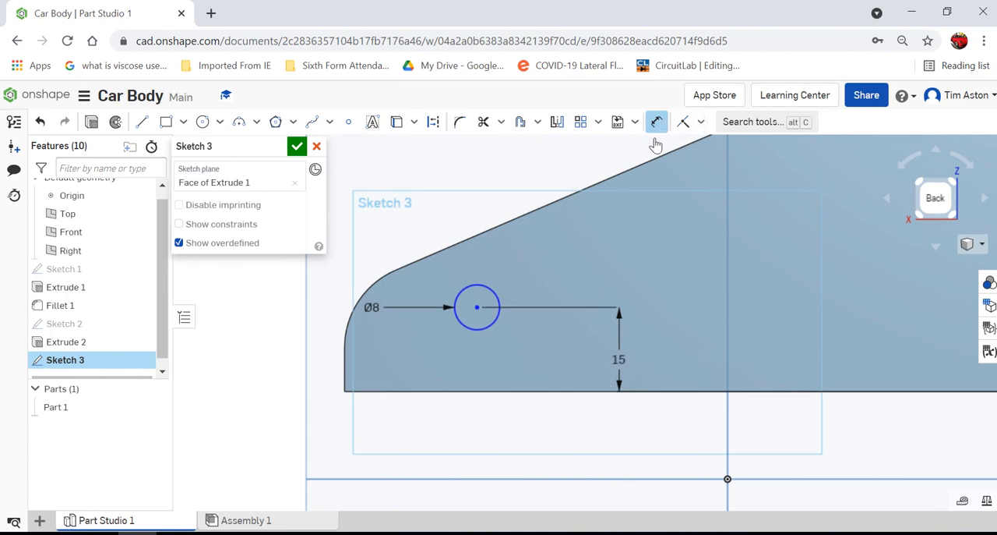
left_click(477, 308)
left_click(345, 348)
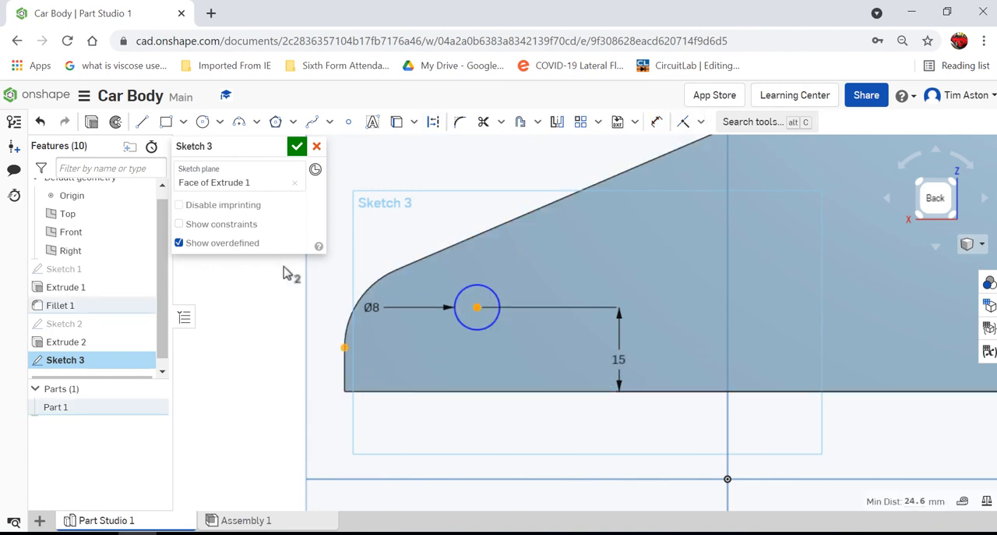
left_click(346, 391)
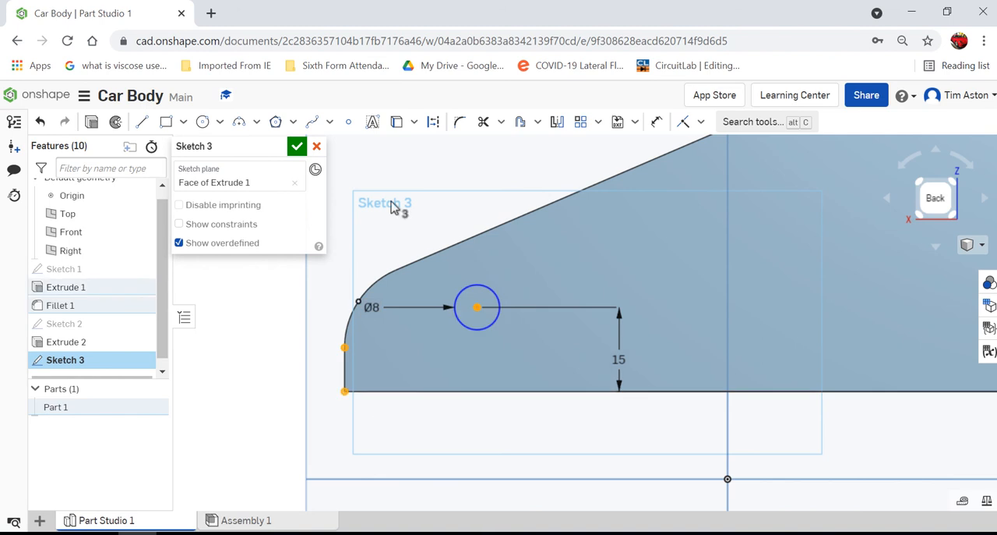
Step: Dimension the circle's centre 30 mm horizontally from the bottom corner at the body's low, sloped end
left_click(657, 122)
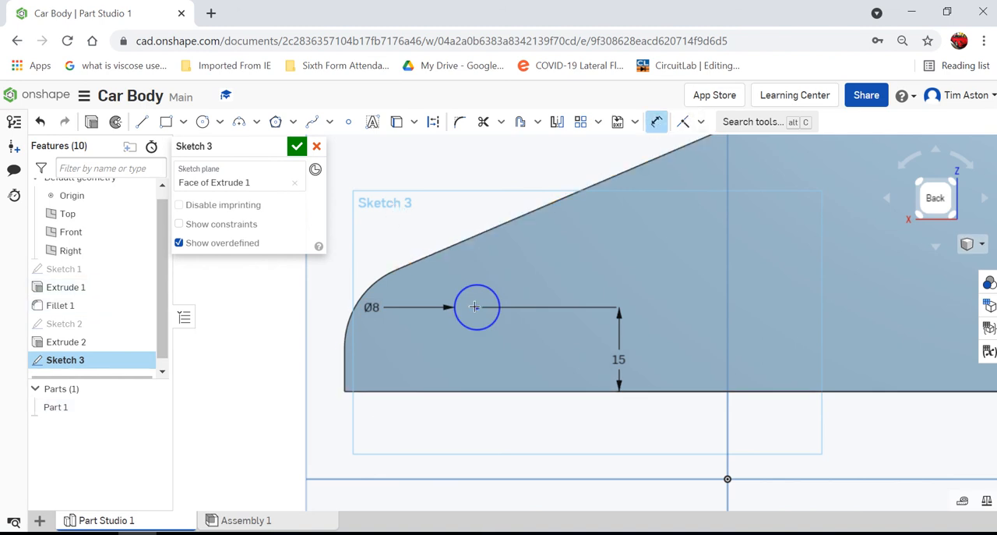
left_click(344, 391)
left_click(408, 162)
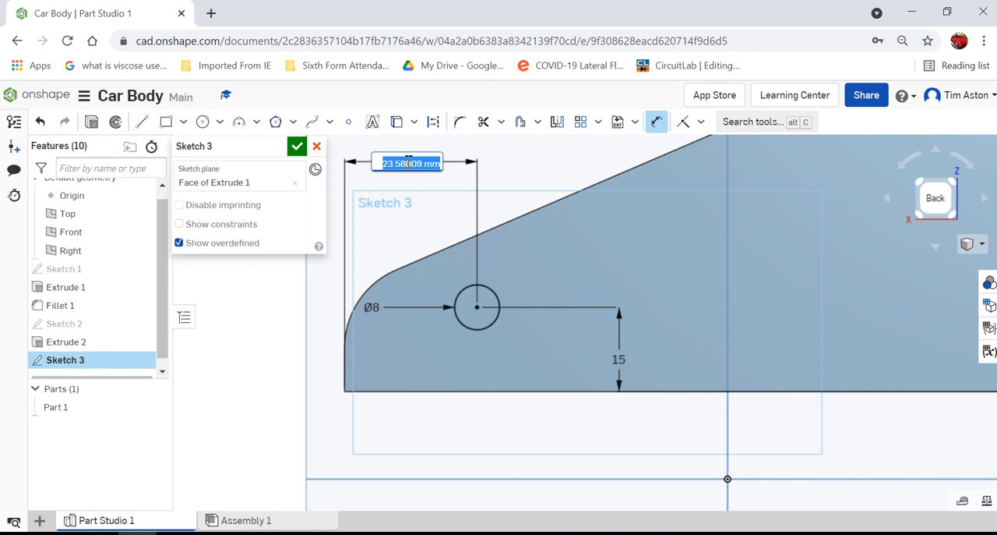
type("30")
key("Return")
scroll(288, 289, "down", 2)
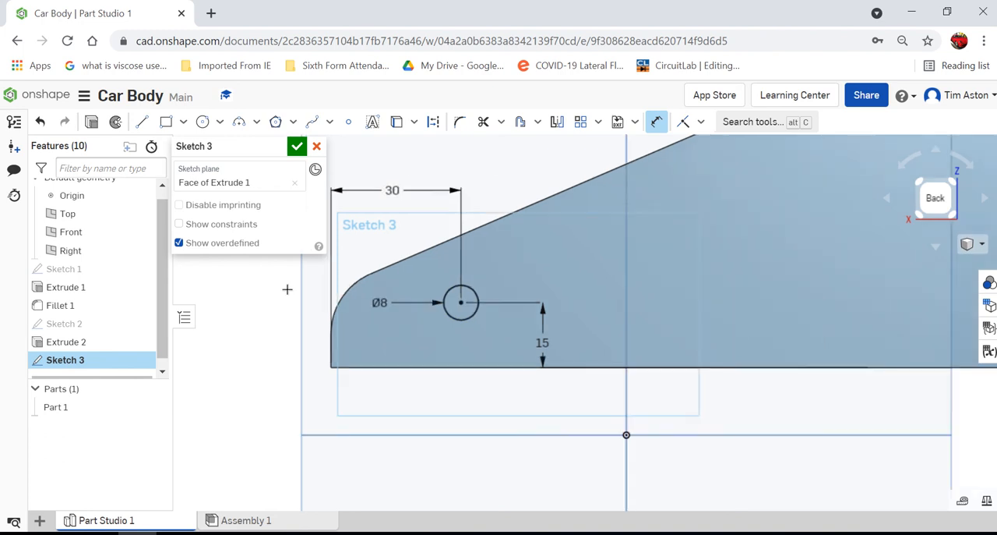
left_click(203, 121)
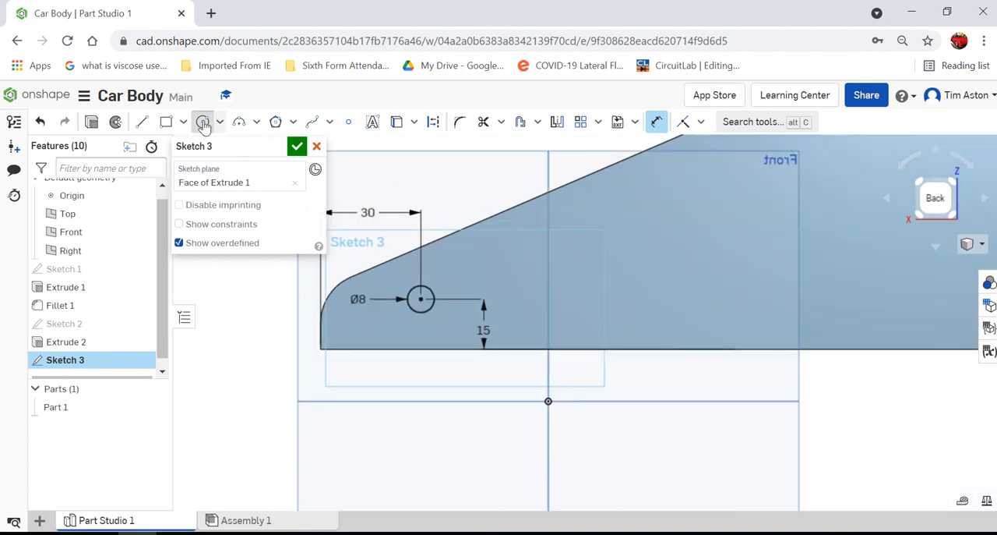
left_click(421, 298)
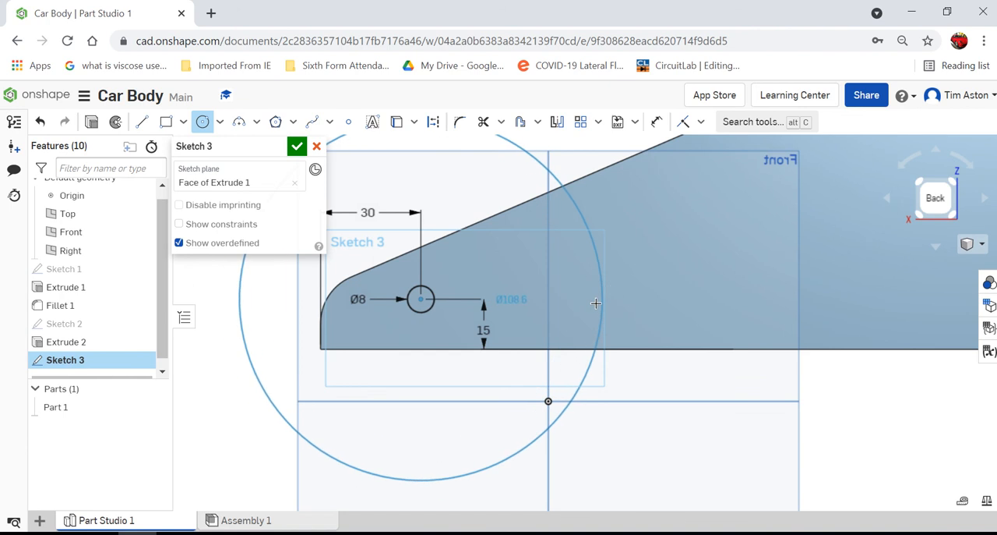
key("Escape")
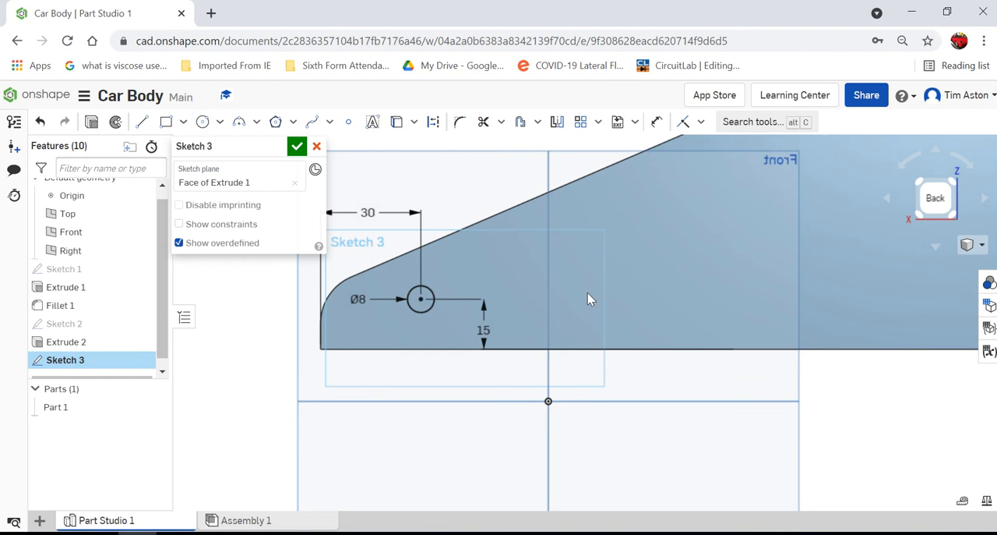
Step: Sketch a second 8 mm diameter circle on this face, its centre horizontally aligned with the first circle's centre
left_click(203, 121)
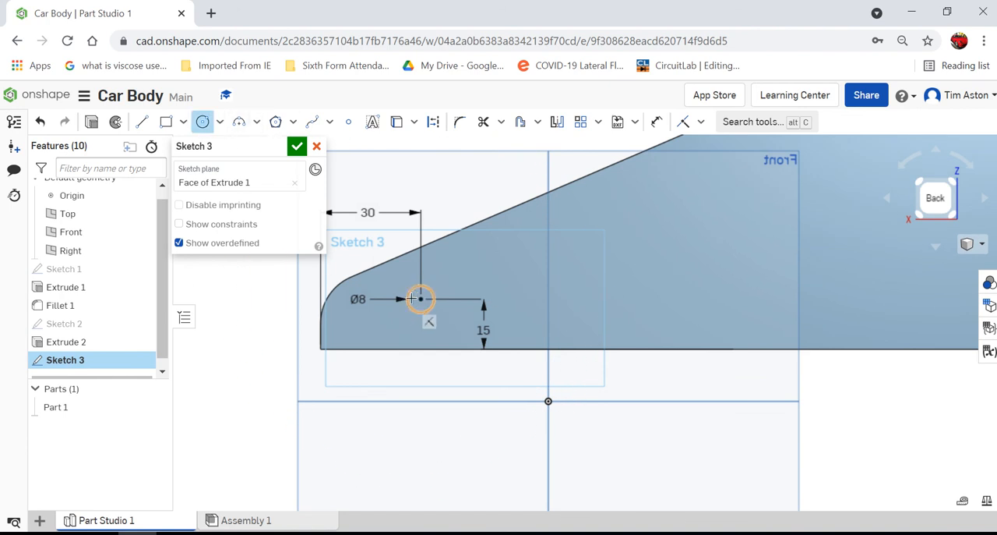
left_click(621, 298)
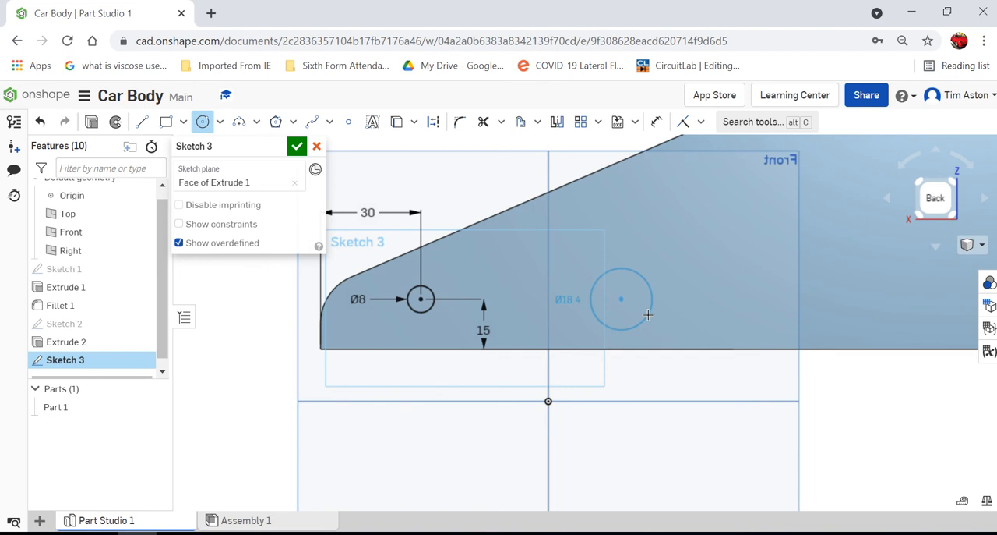
left_click(640, 312)
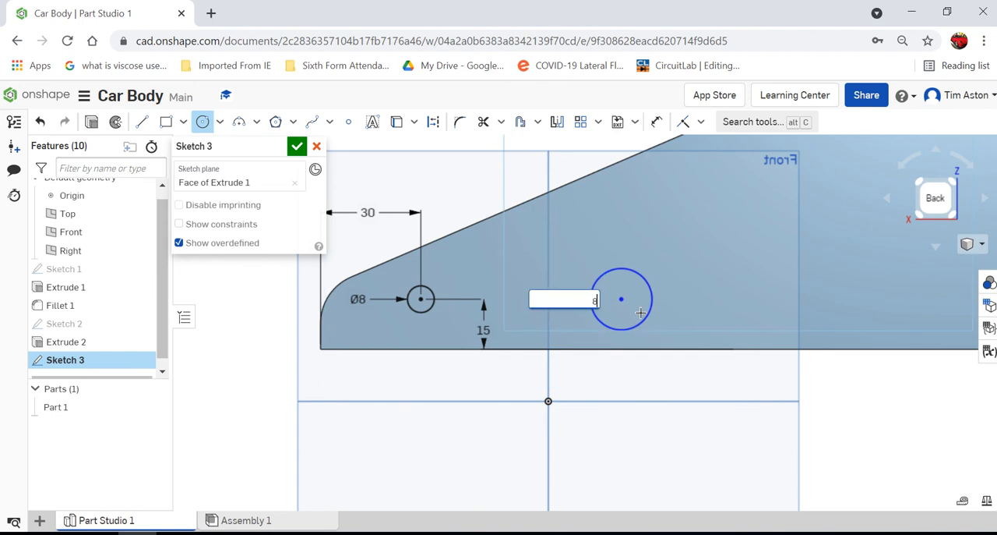
type("8")
key("Return")
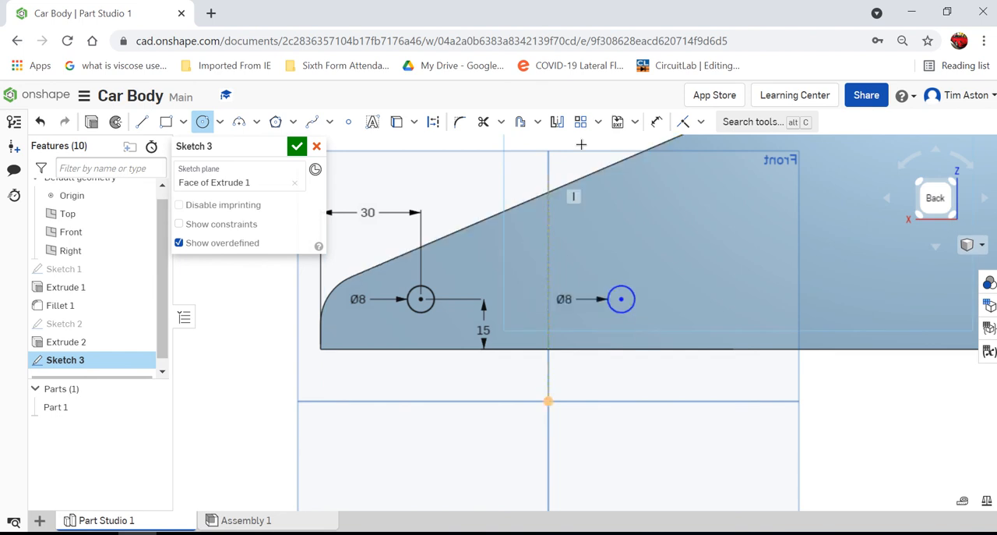
Step: Dimension the second circle's centre 30 mm horizontally from the bottom corner at the body's taller end
left_click(657, 121)
scroll(391, 326, "down", 3)
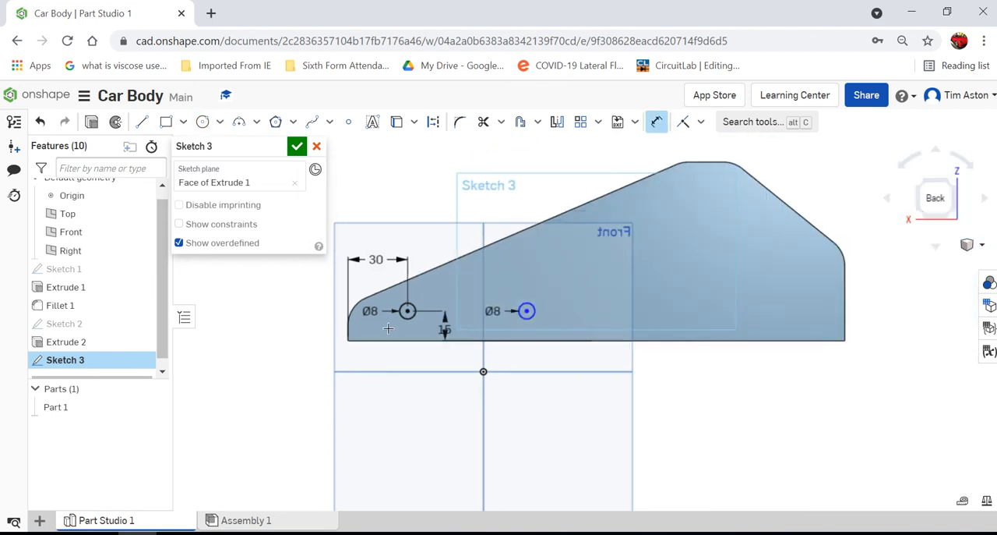
left_click(846, 339)
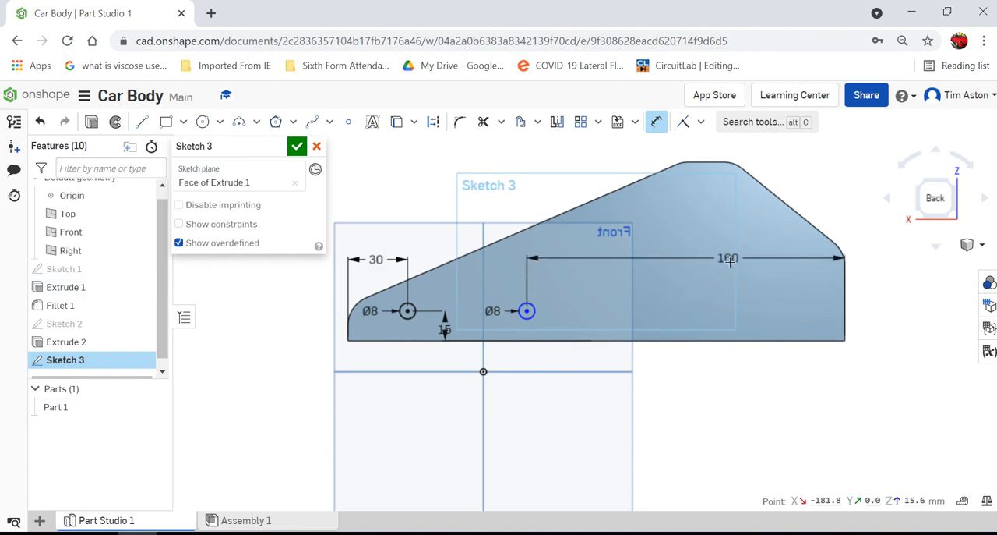
double_click(727, 258)
type("30")
key("Return")
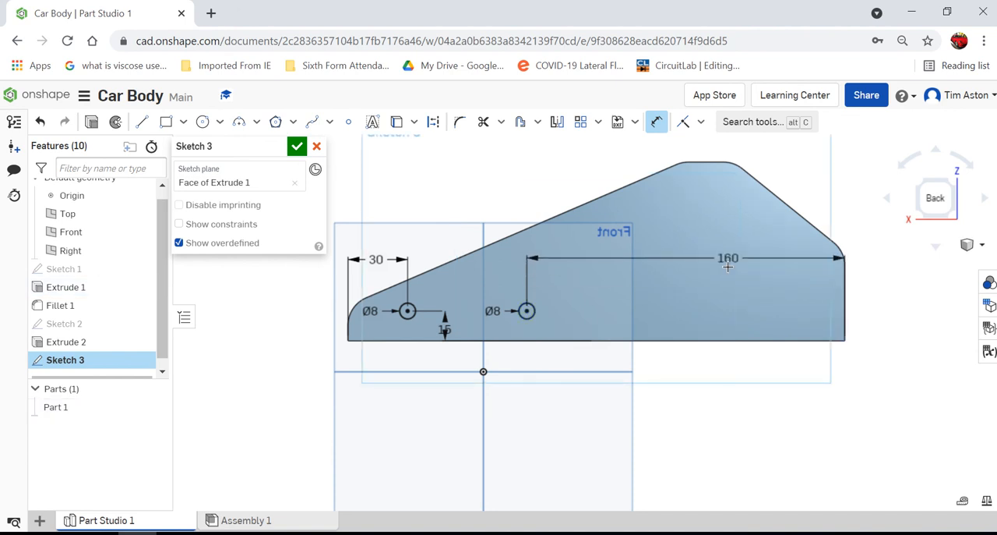
Step: Finish the axle sketch and extrude both 8 mm circles outward to a blind depth of 11 mm, adding them to the car body
left_click(297, 148)
scroll(885, 294, "up", 2)
scroll(776, 304, "down", 4)
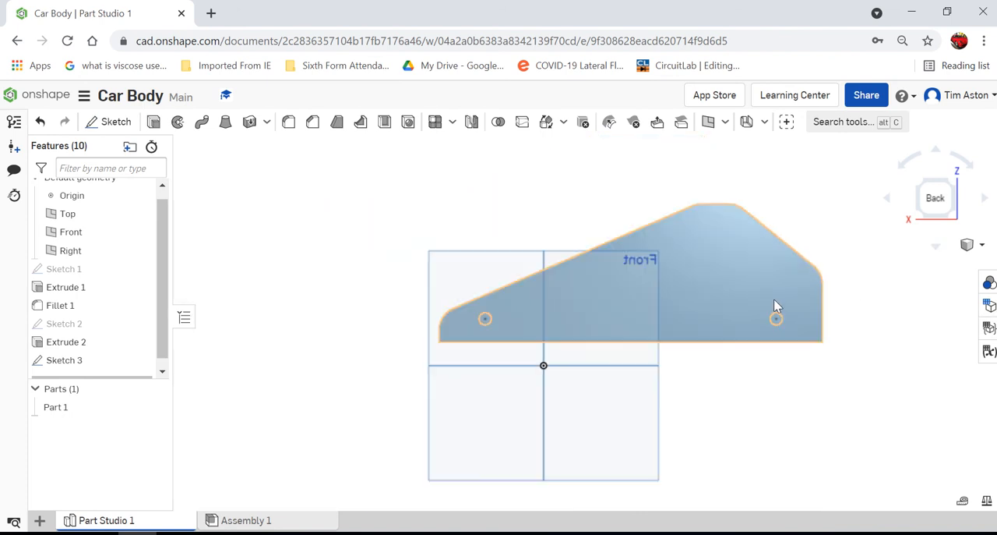
right_click_drag(742, 279, 750, 307)
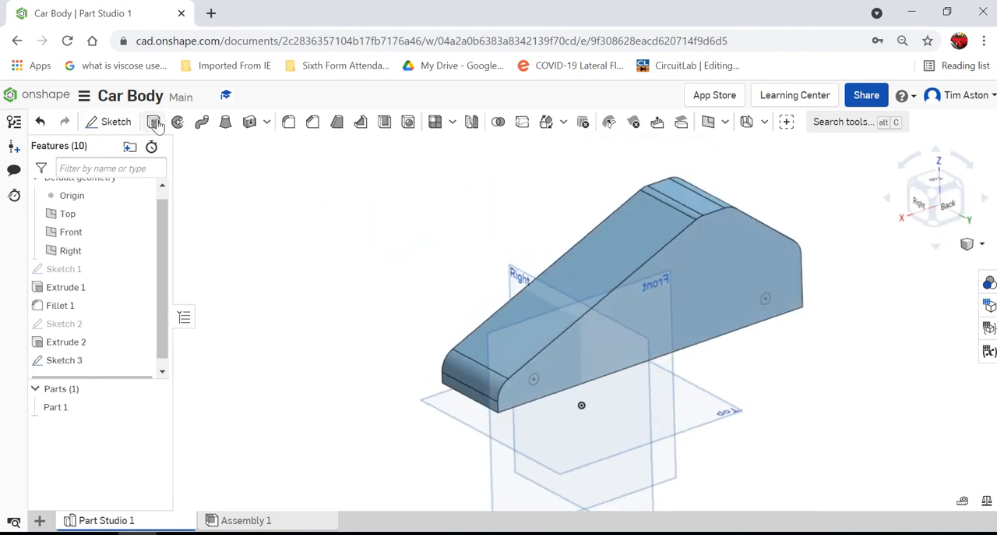
key("shift+e")
left_click(535, 379)
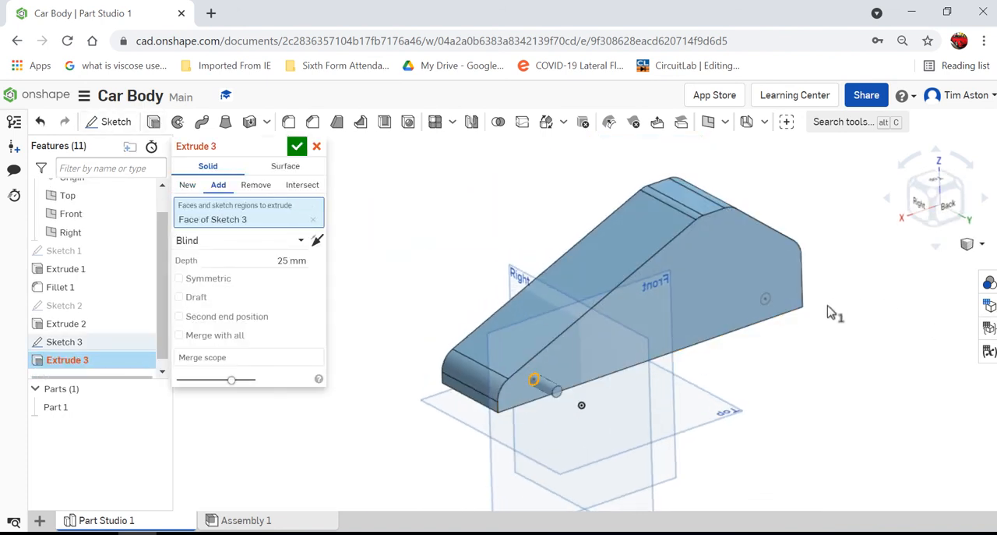
left_click(765, 302)
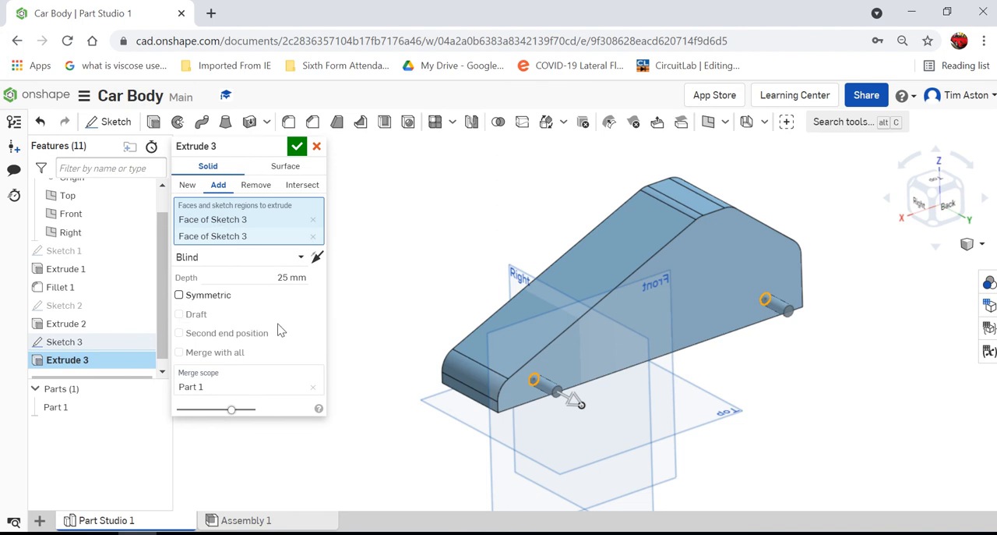
left_click(286, 279)
type("11")
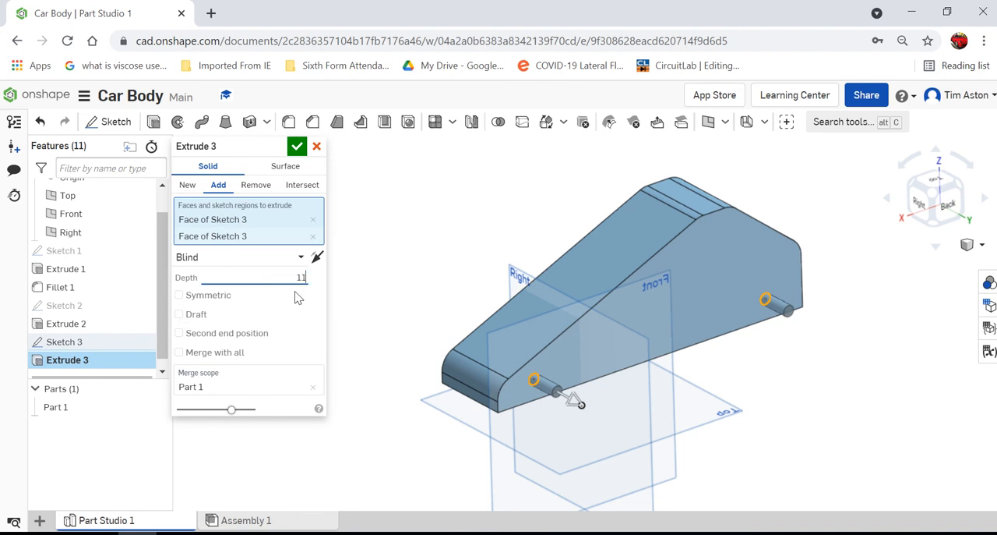
left_click(296, 146)
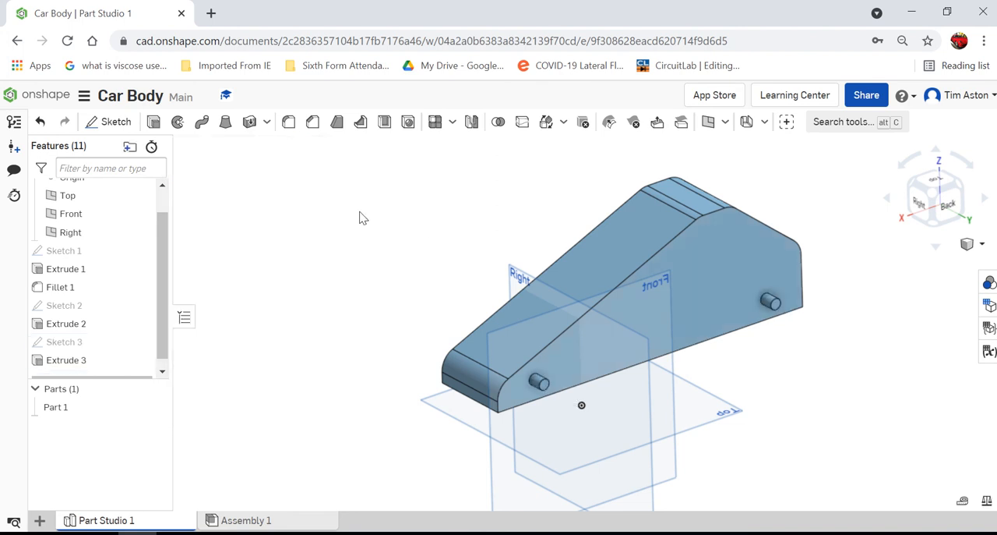
Step: Rename the Part Studio 1 tab to Car Body
scroll(383, 315, "down", 5)
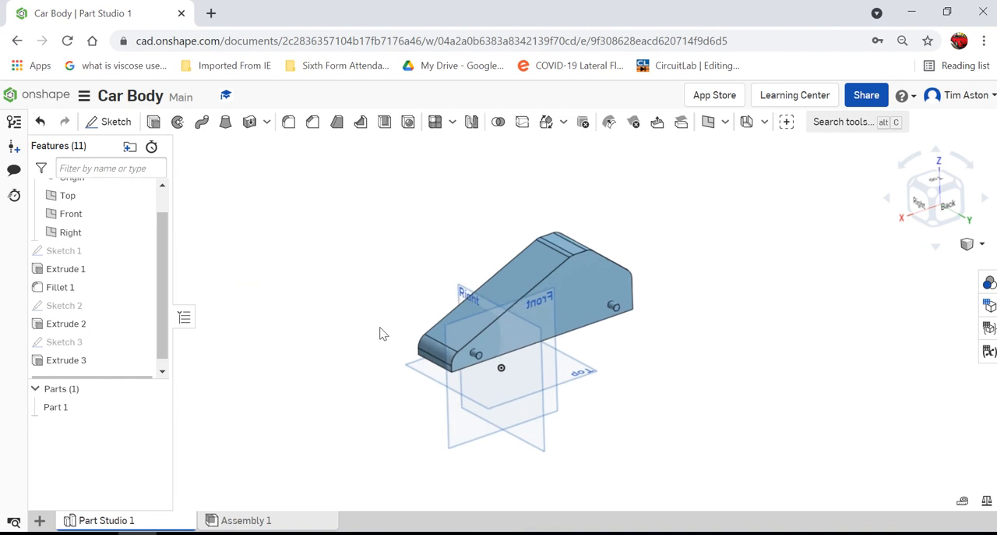
scroll(379, 335, "up", 2)
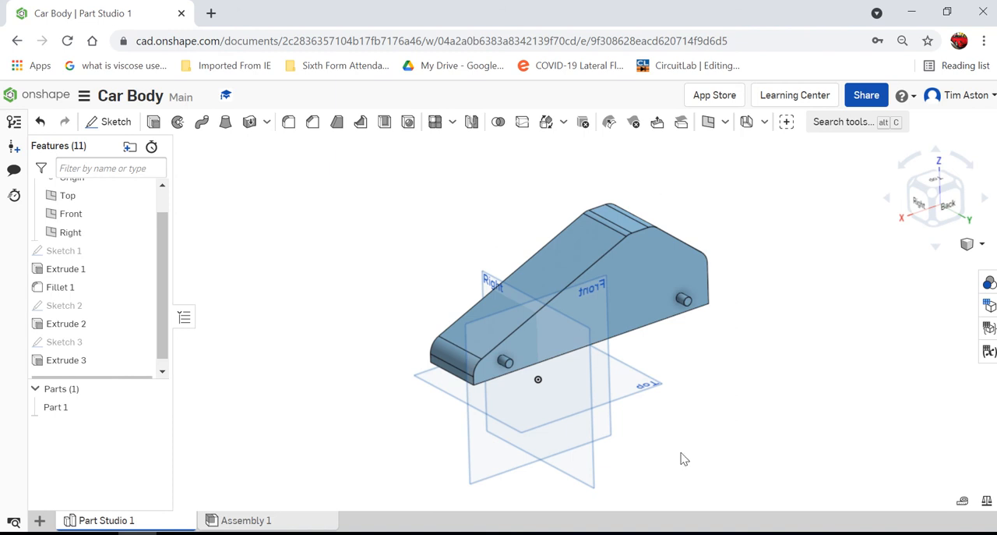
right_click(122, 523)
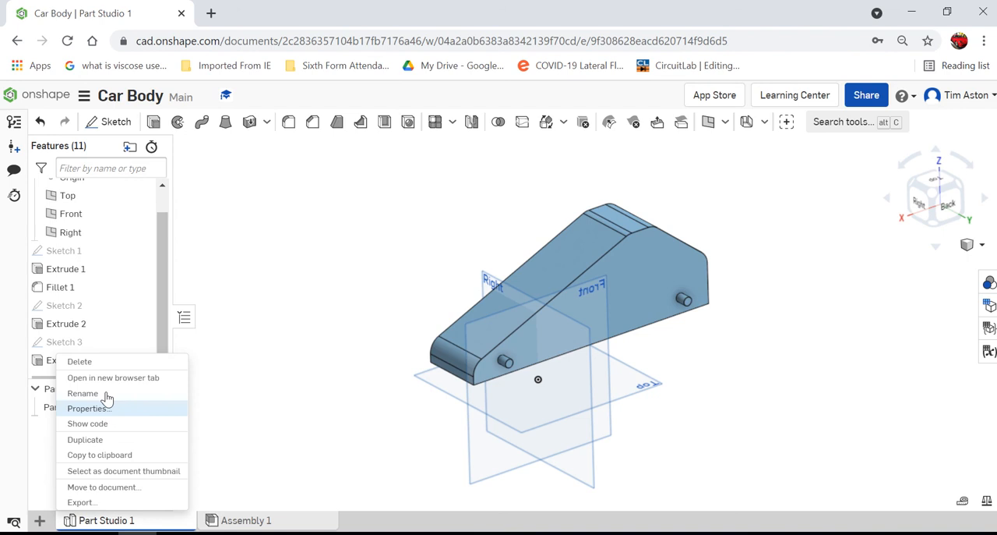
left_click(83, 393)
type("Car Body")
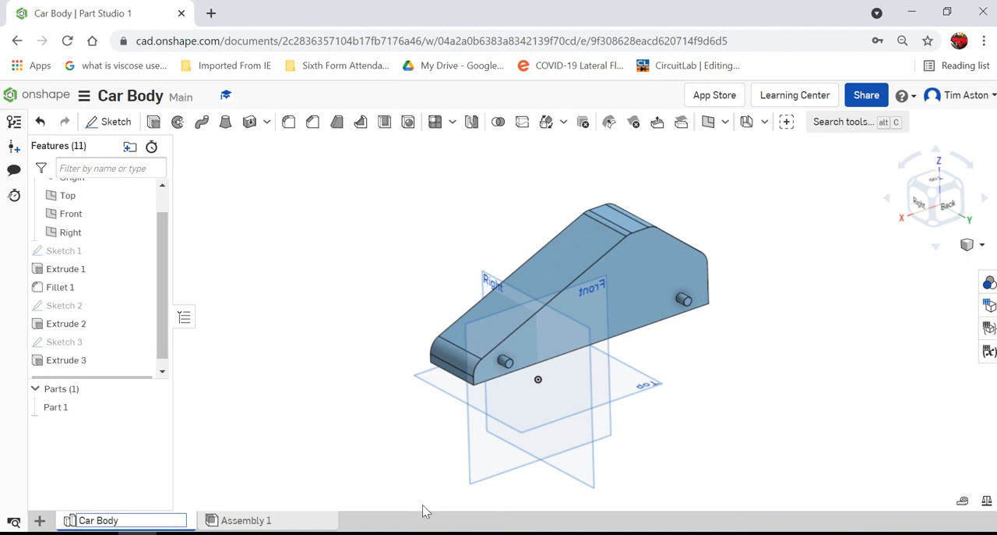
left_click(263, 198)
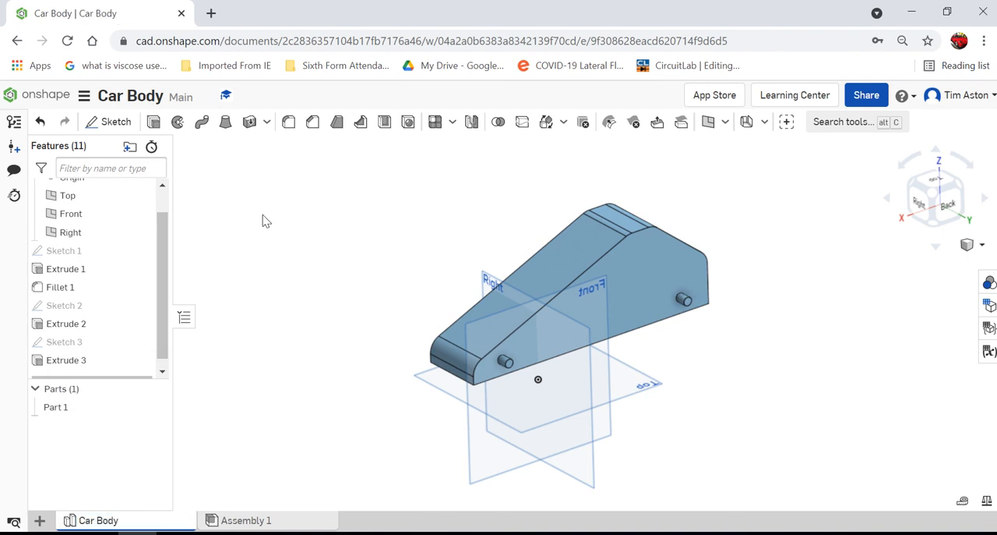